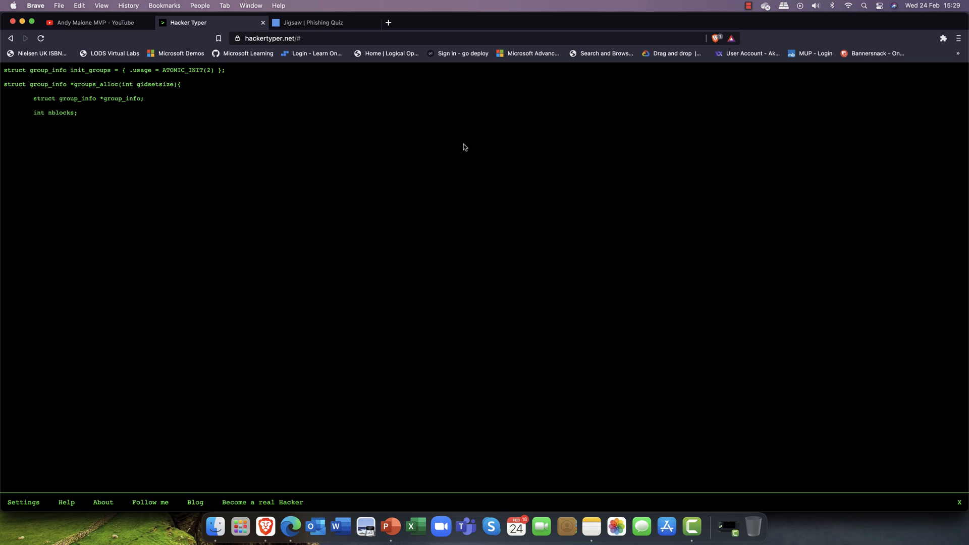
Generate more fake C kernel code in Hacker Typer, through the nblocks calculation line and the comment below it
{"action": "type", "text": "i;  \tnblocks = (gidsetsize + NGROUPS_PER_BLOCK - 1)"}
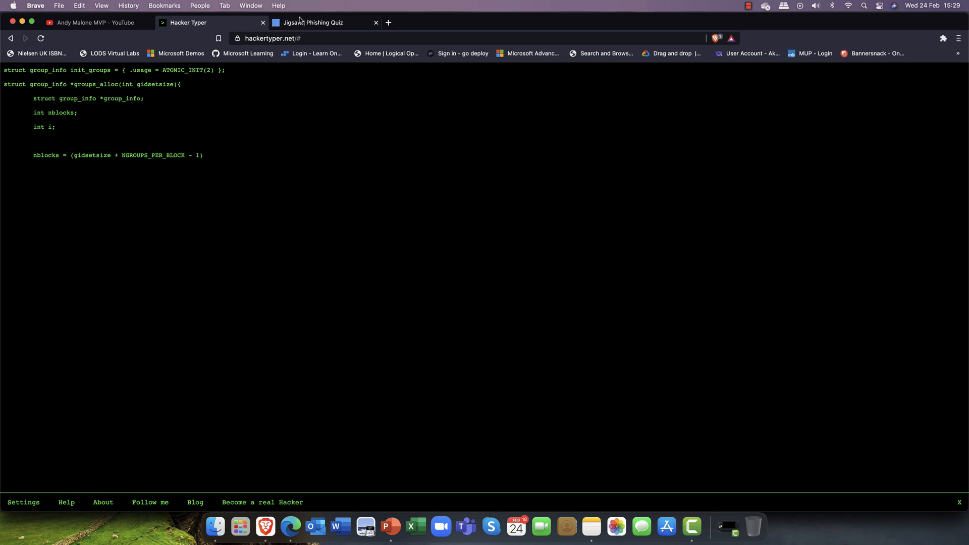
{"action": "type", "text": " / NGROUPS_PER_BLOCK; \t/* M"}
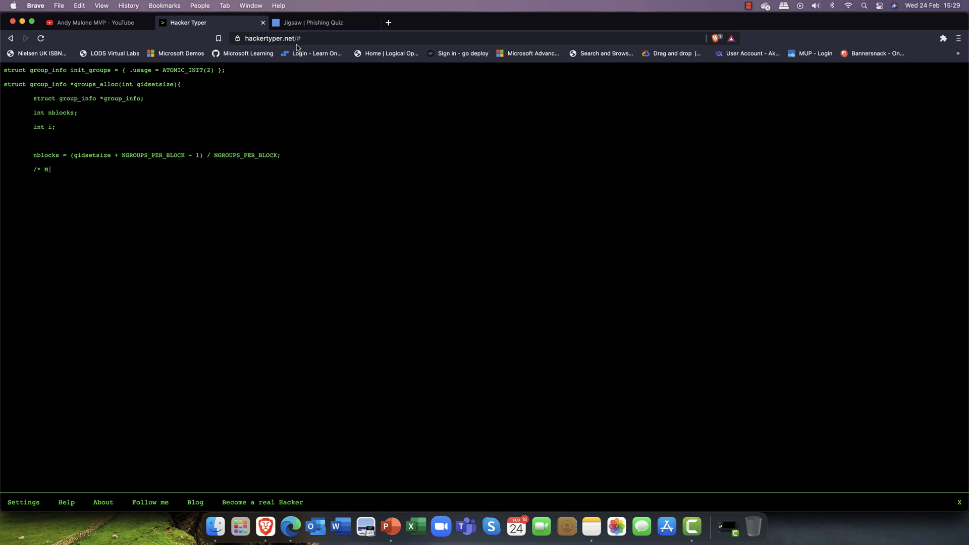
{"action": "type", "text": "ake sure we always allocate at least one indirect b"}
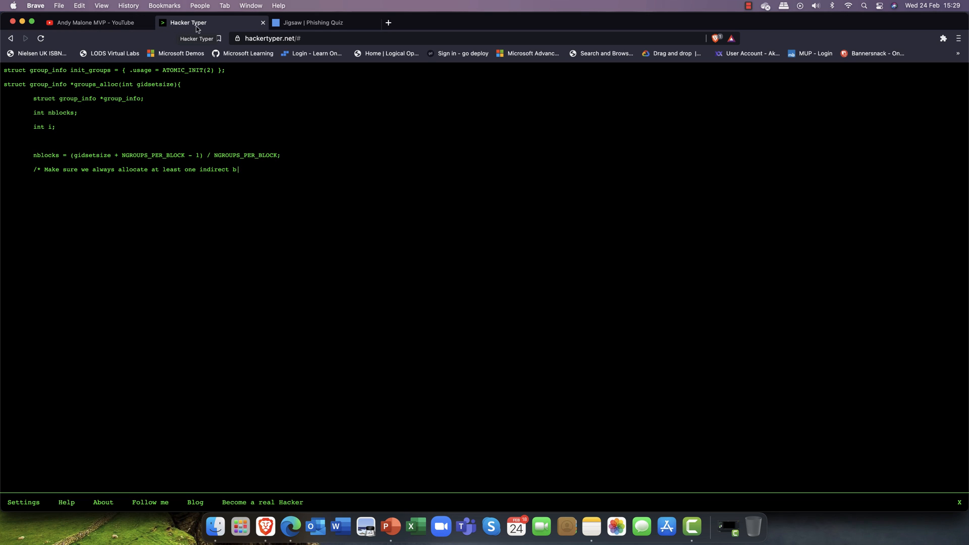
Switch to the Jigsaw Phishing Quiz tab asking 'Can you spot when you're being phished?'
{"action": "left_click", "coordinate": [306, 30]}
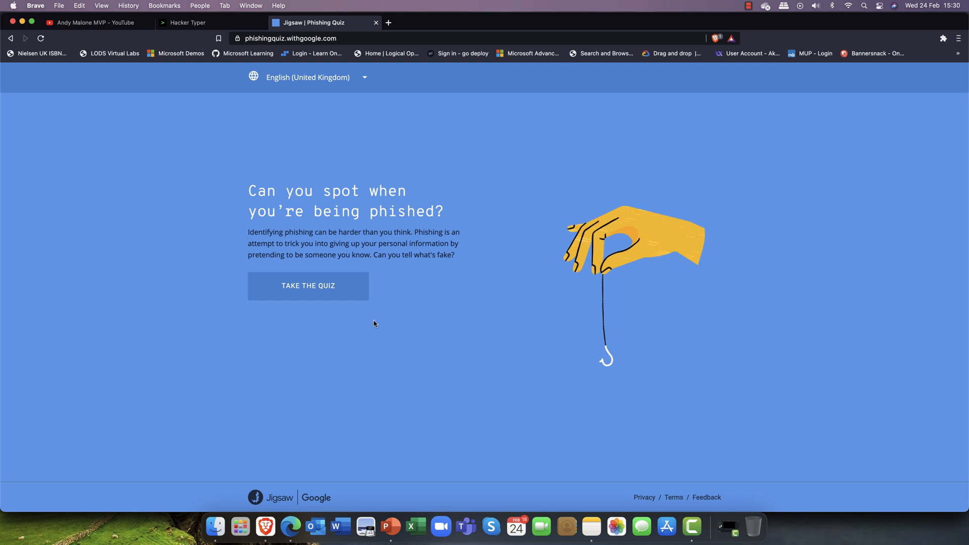
Bring Edge forward and switch to the admin center's Active users page
{"action": "left_click", "coordinate": [291, 526]}
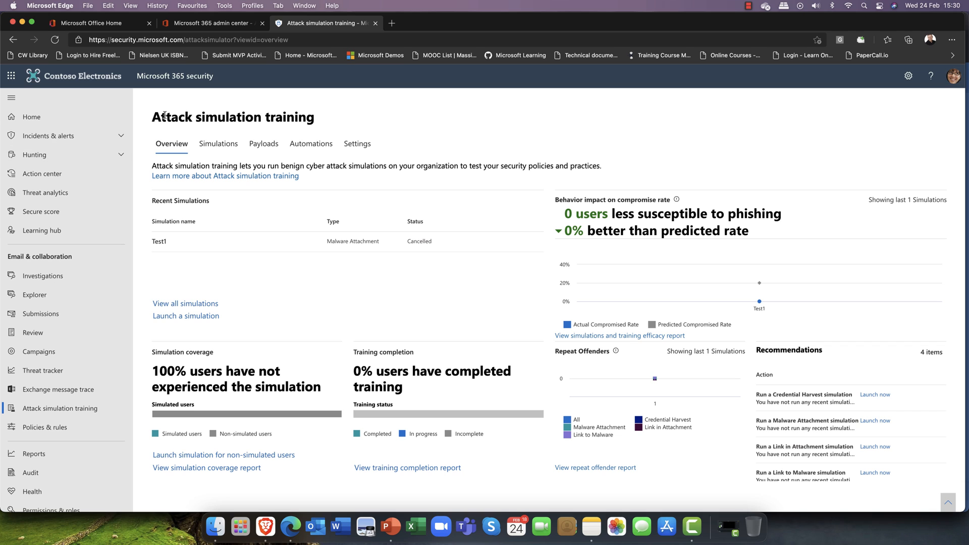
{"action": "left_click_drag", "start_coordinate": [152, 118], "coordinate": [327, 124]}
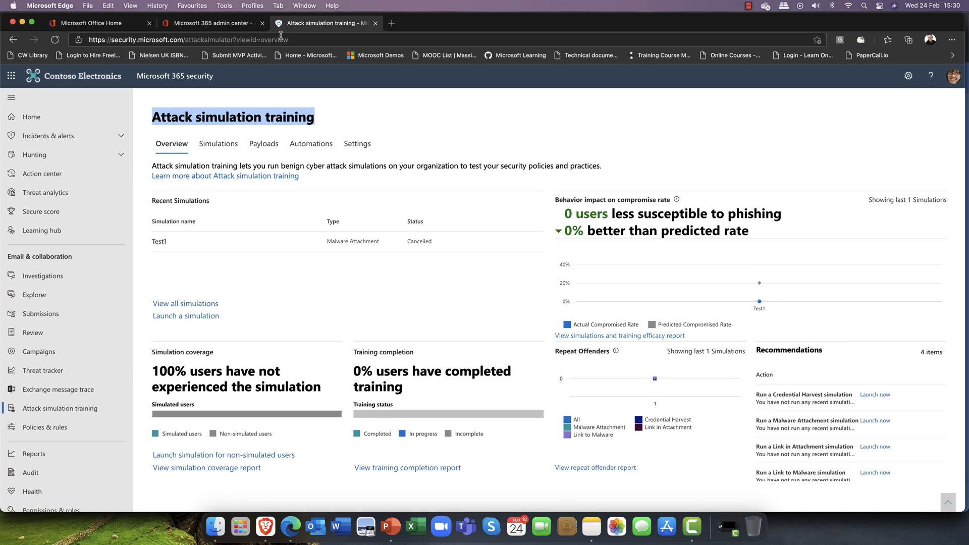
{"action": "left_click", "coordinate": [222, 28]}
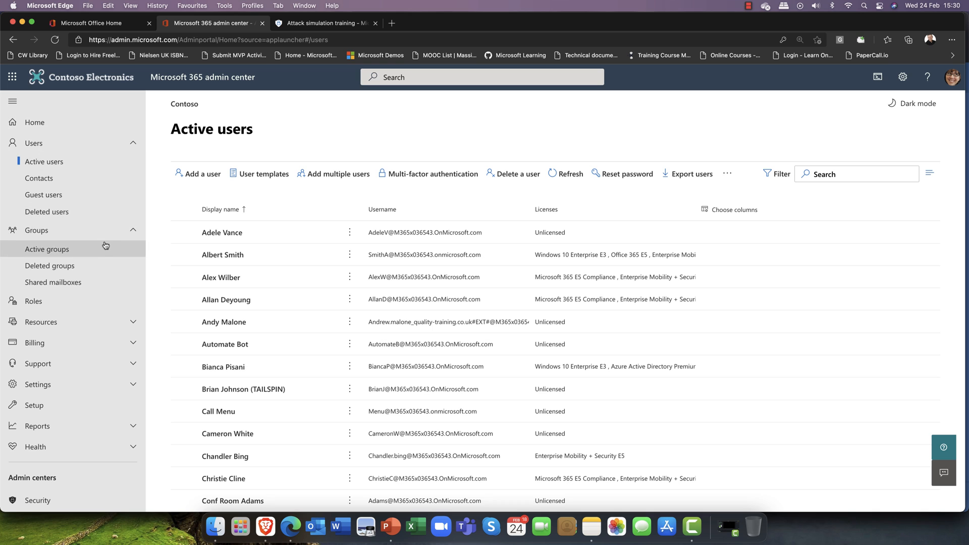
Collapse the Groups and Users navigation sections so the Admin centers list shows
{"action": "left_click", "coordinate": [137, 231]}
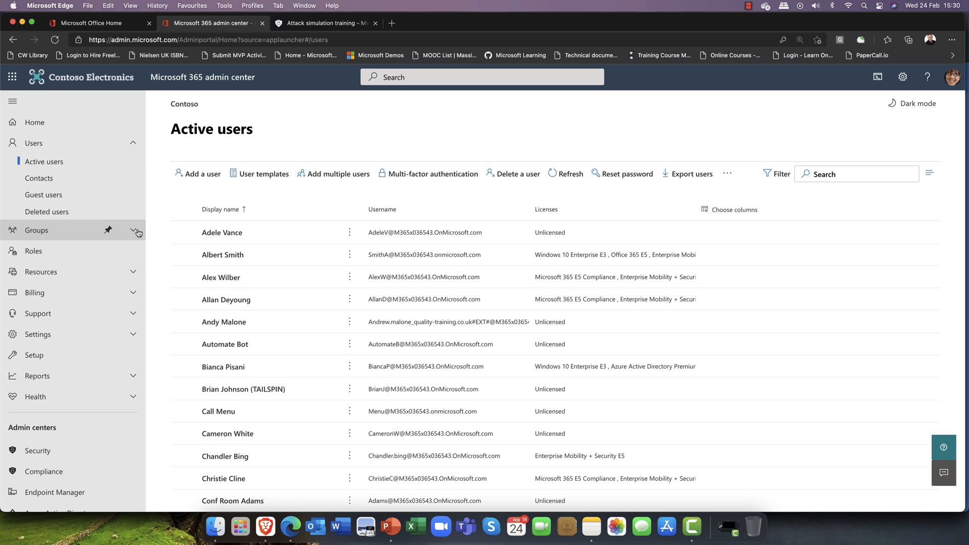
{"action": "scroll", "coordinate": [260, 362], "scroll_direction": "down", "scroll_amount": 5}
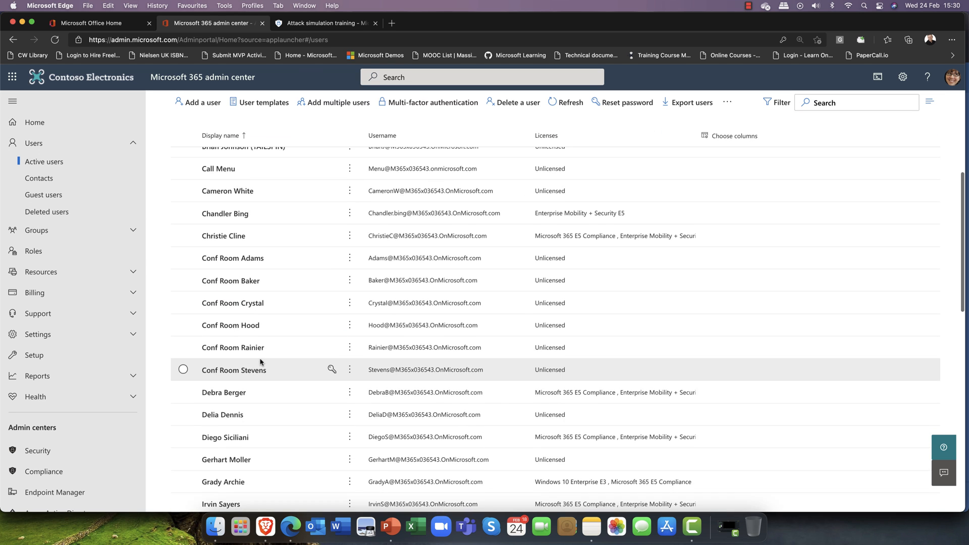
{"action": "scroll", "coordinate": [260, 362], "scroll_direction": "up", "scroll_amount": 5}
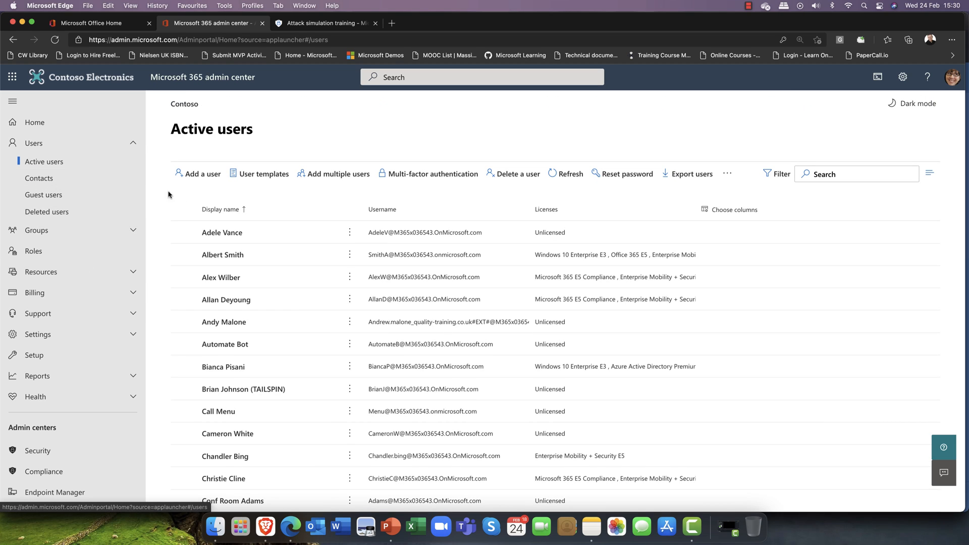
{"action": "left_click", "coordinate": [136, 145]}
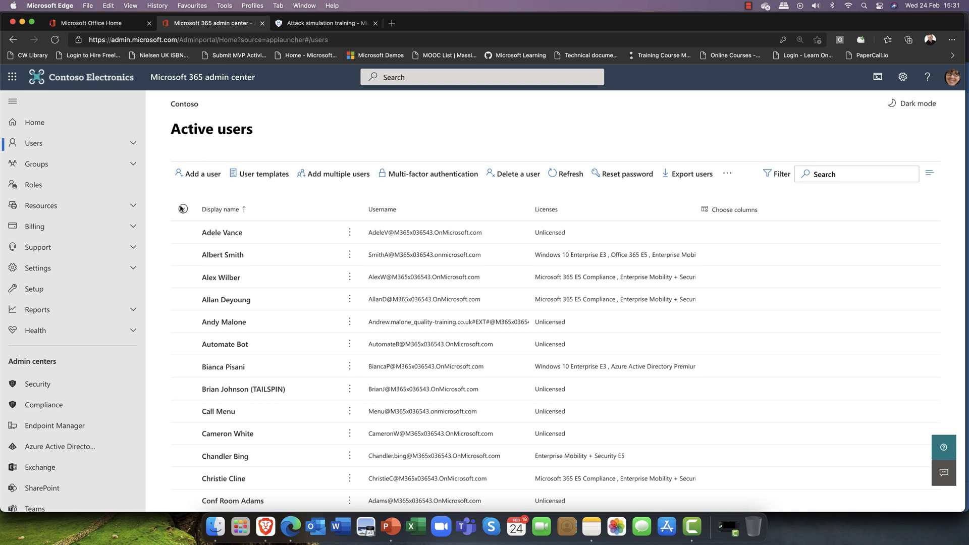
{"action": "scroll", "coordinate": [181, 209], "scroll_direction": "down", "scroll_amount": 1}
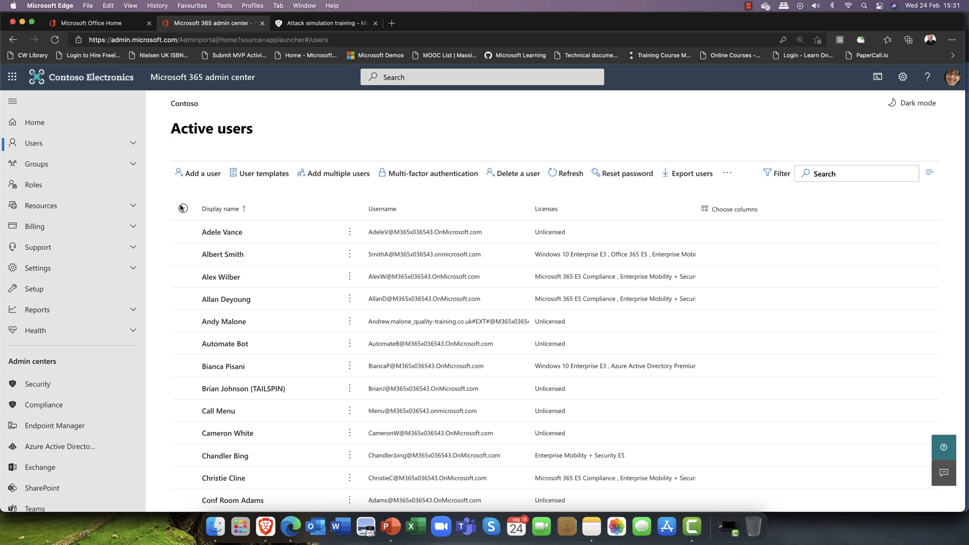
{"action": "scroll", "coordinate": [180, 207], "scroll_direction": "up", "scroll_amount": 1}
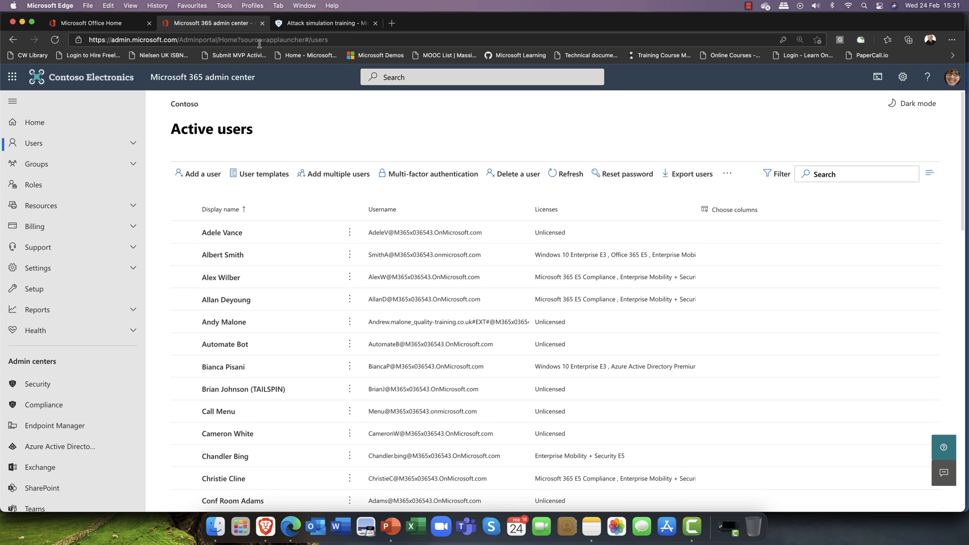
Open the Security admin centre, then show the Microsoft 365 security Home dashboard with its 29.6% Secure Score
{"action": "left_click", "coordinate": [68, 382]}
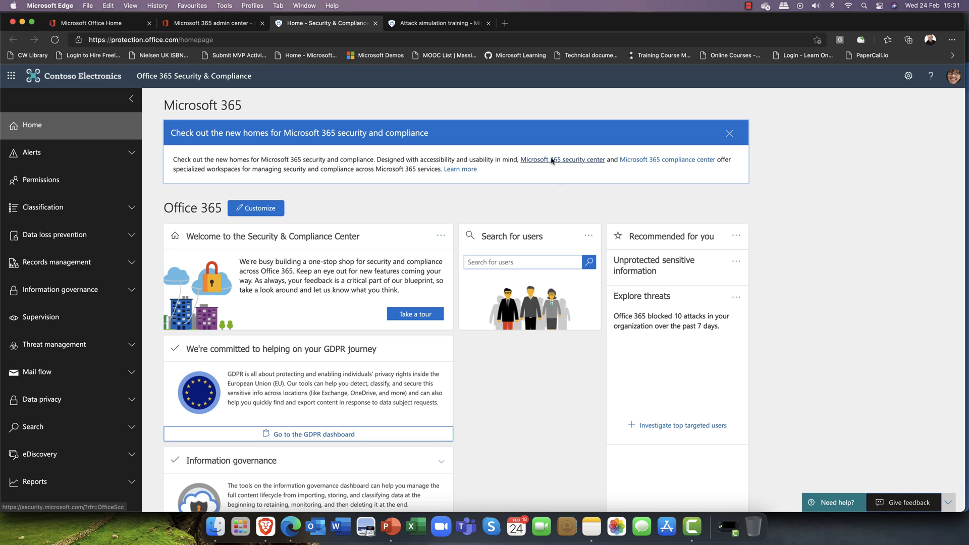
{"action": "left_click", "coordinate": [410, 23]}
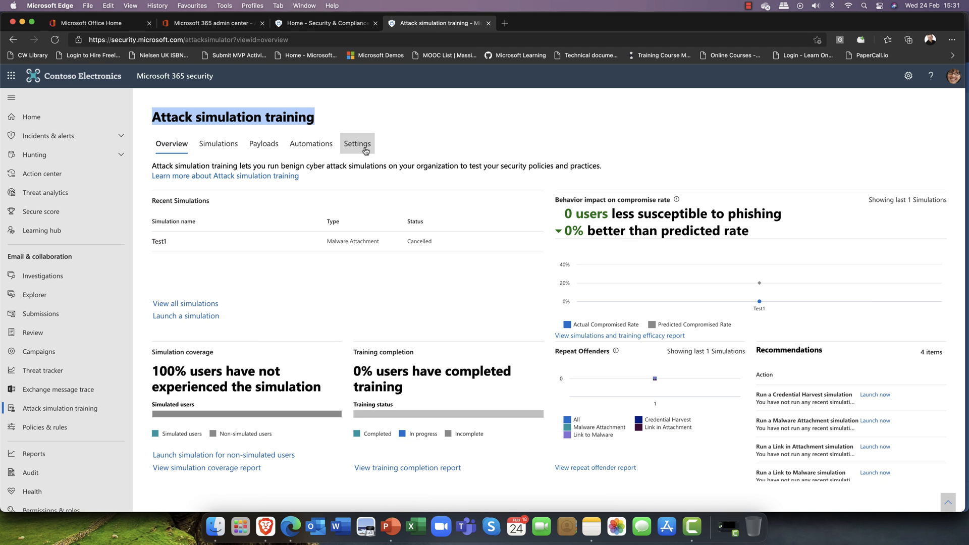
{"action": "left_click", "coordinate": [64, 119]}
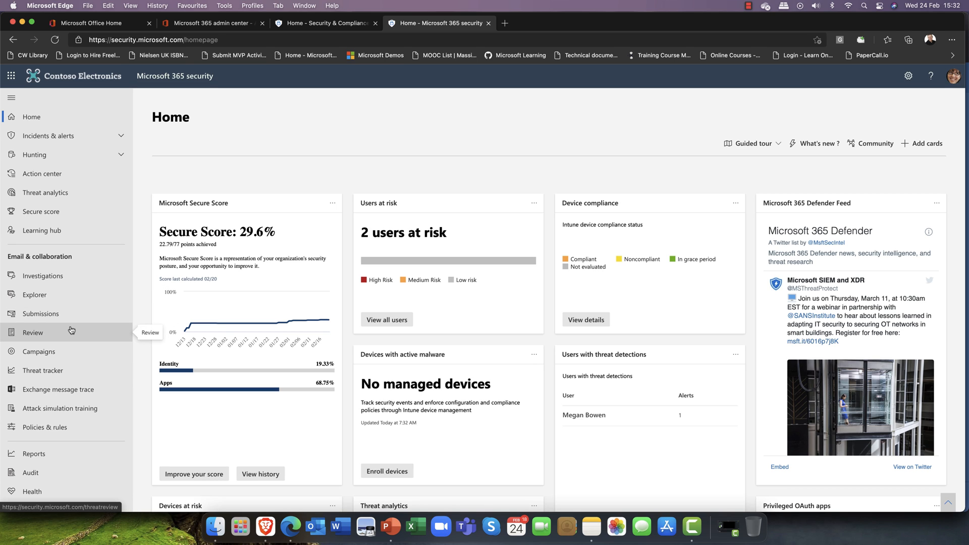
Open the Attack simulation training Overview, showing cancelled simulation Test1 and 4 recommendations
{"action": "left_click", "coordinate": [67, 408]}
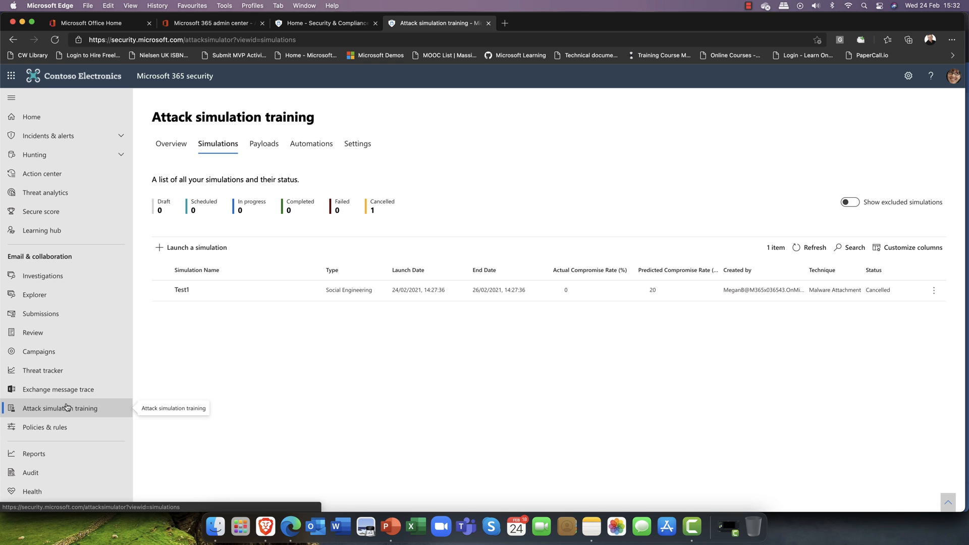
{"action": "left_click", "coordinate": [176, 152]}
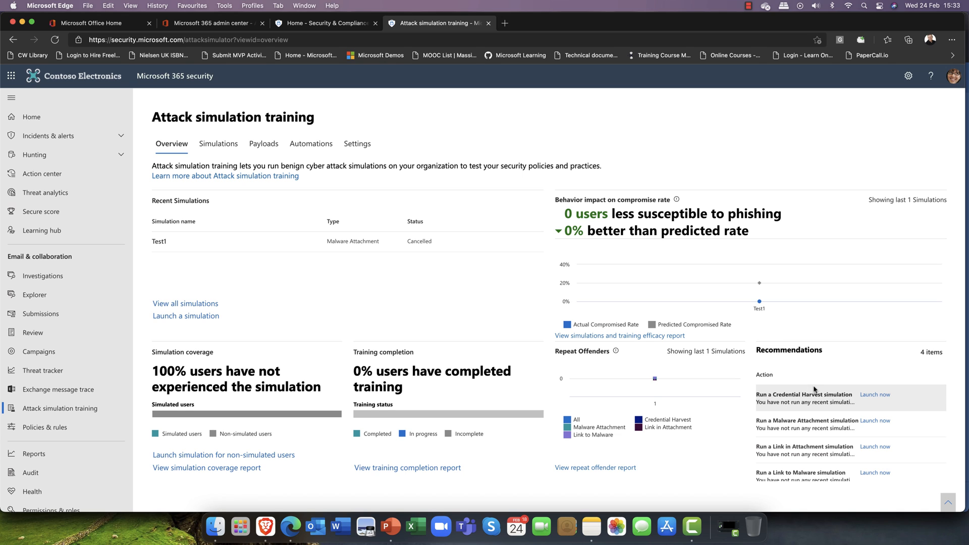
{"action": "mouse_move", "coordinate": [595, 283]}
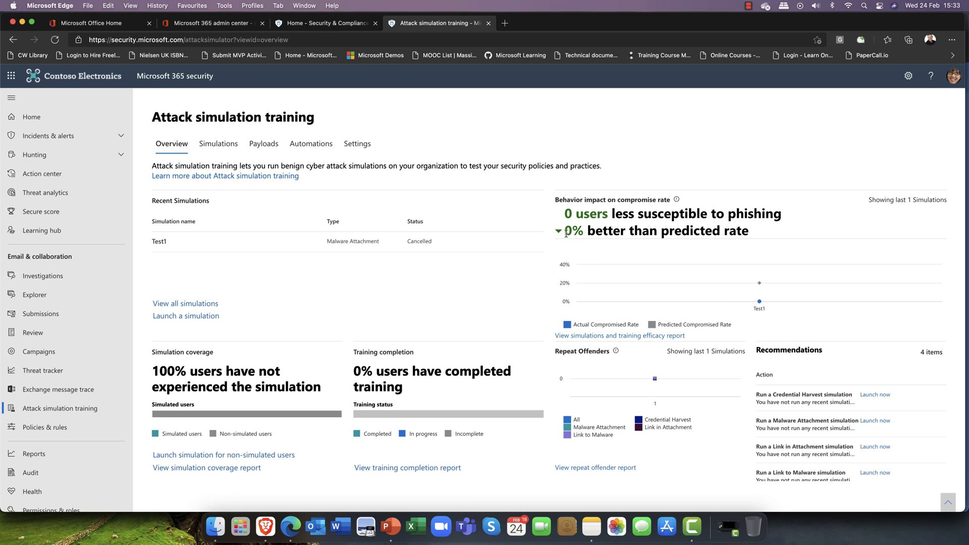
Enable multi-factor authentication for the second listed user, then close the MFA tab
{"action": "left_click", "coordinate": [215, 26]}
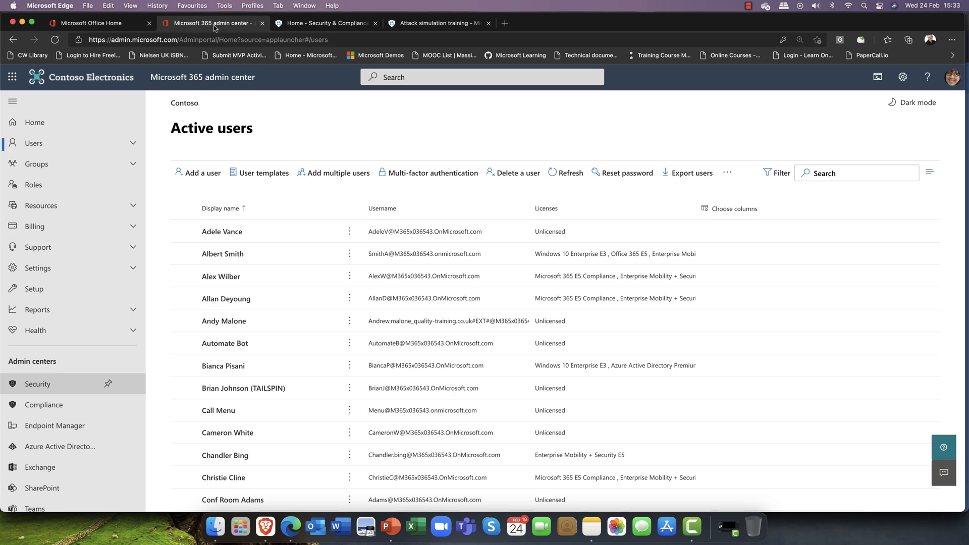
{"action": "left_click", "coordinate": [427, 175]}
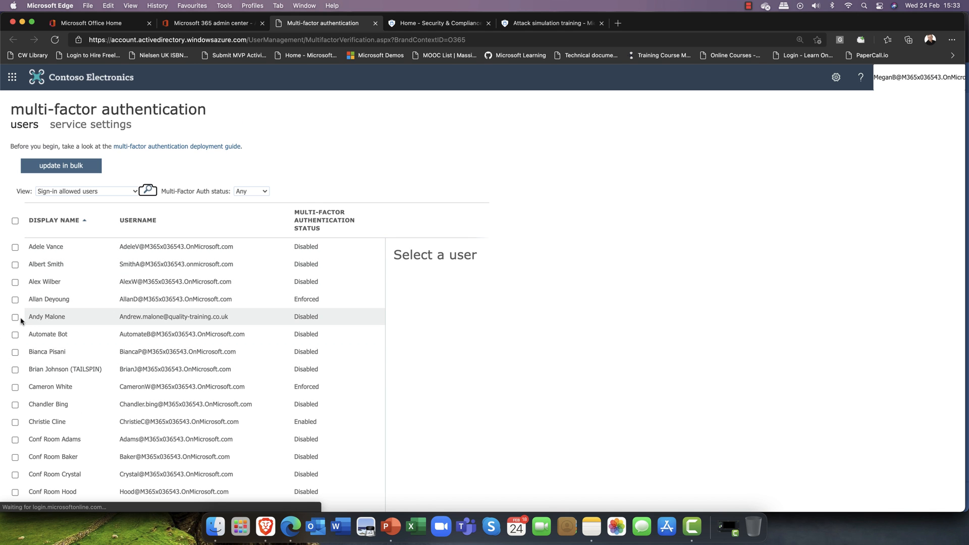
{"action": "left_click", "coordinate": [48, 265]}
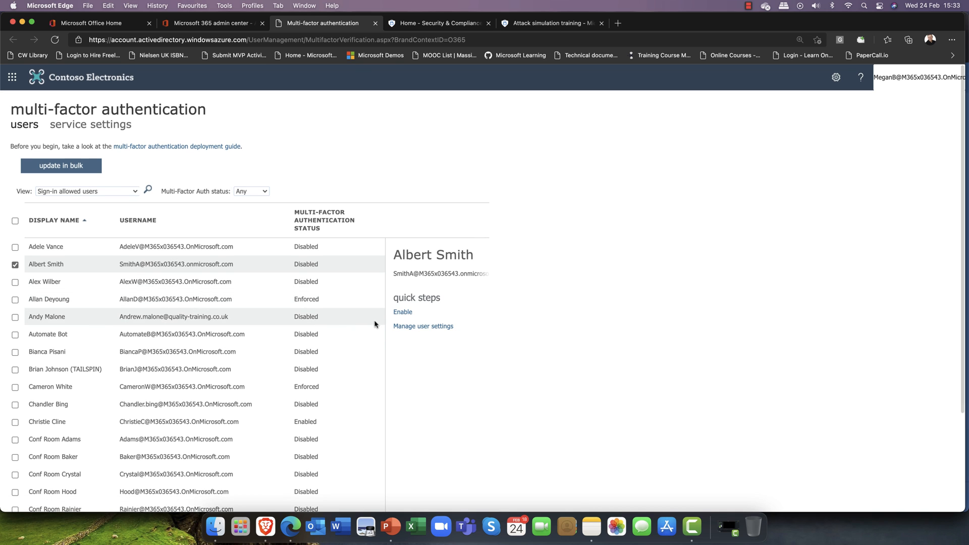
{"action": "left_click", "coordinate": [401, 313]}
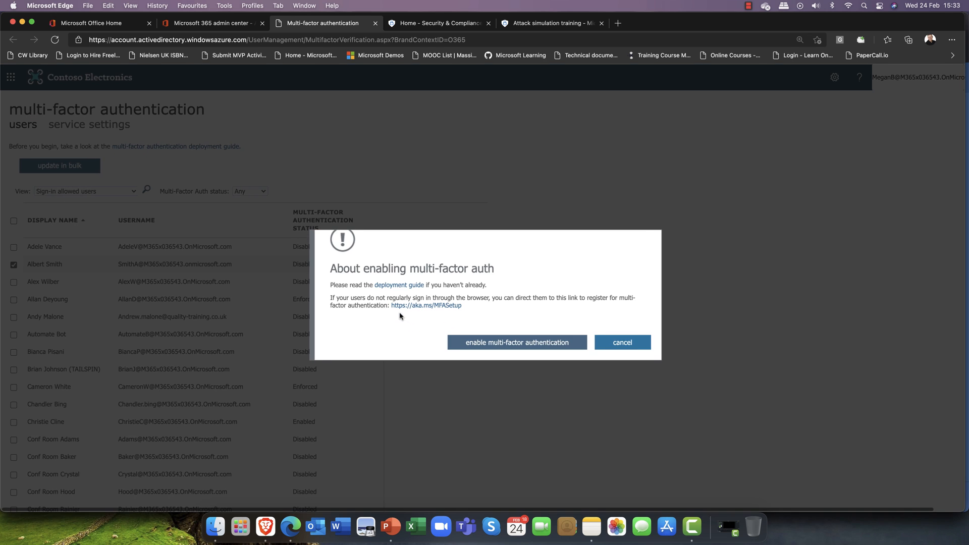
{"action": "left_click", "coordinate": [512, 342]}
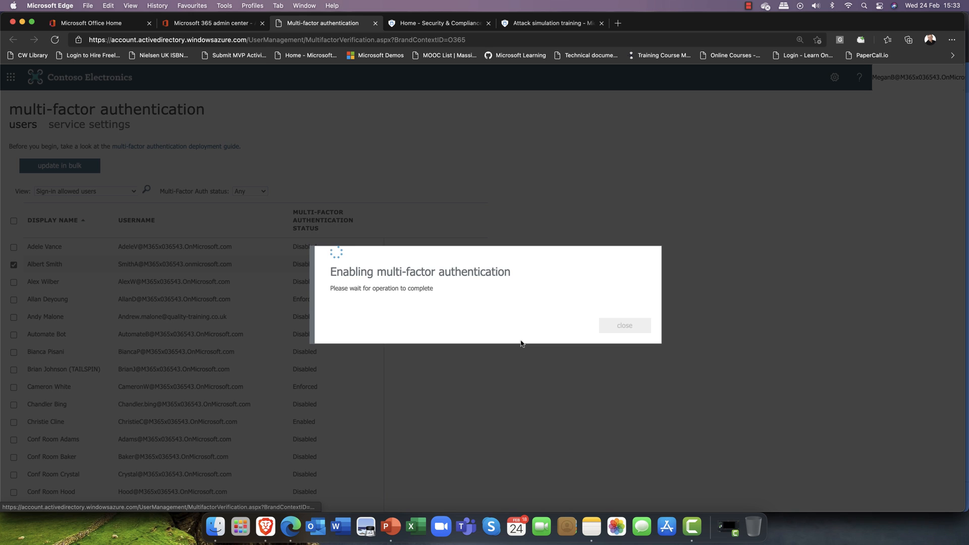
{"action": "left_click", "coordinate": [620, 329]}
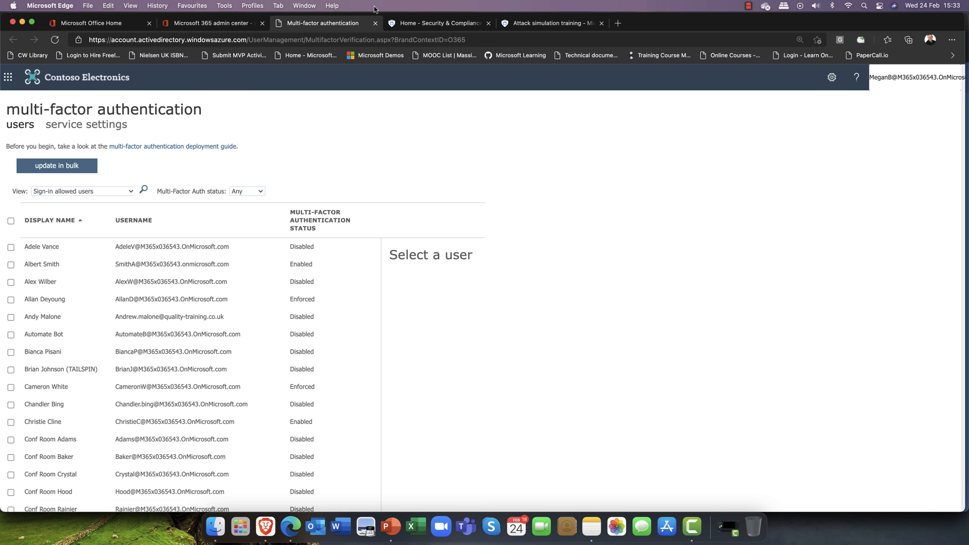
{"action": "left_click", "coordinate": [376, 23]}
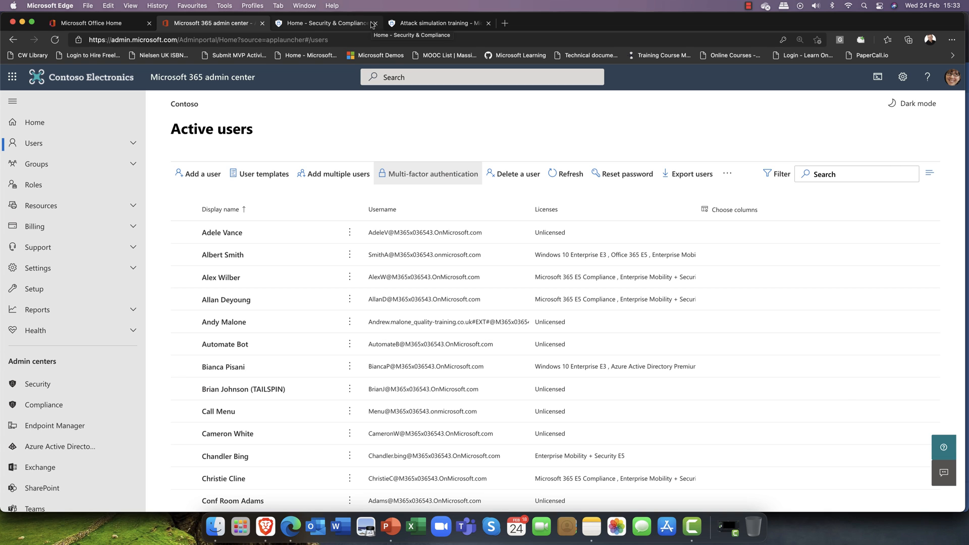
Open the Attack simulation training Payloads tab and scroll through its 87 phishing payloads
{"action": "left_click", "coordinate": [420, 23]}
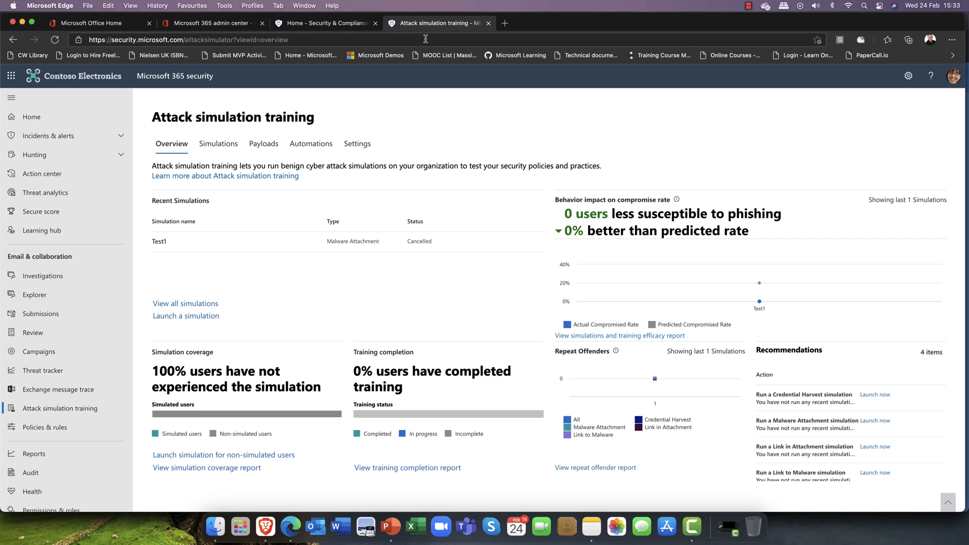
{"action": "left_click", "coordinate": [224, 146]}
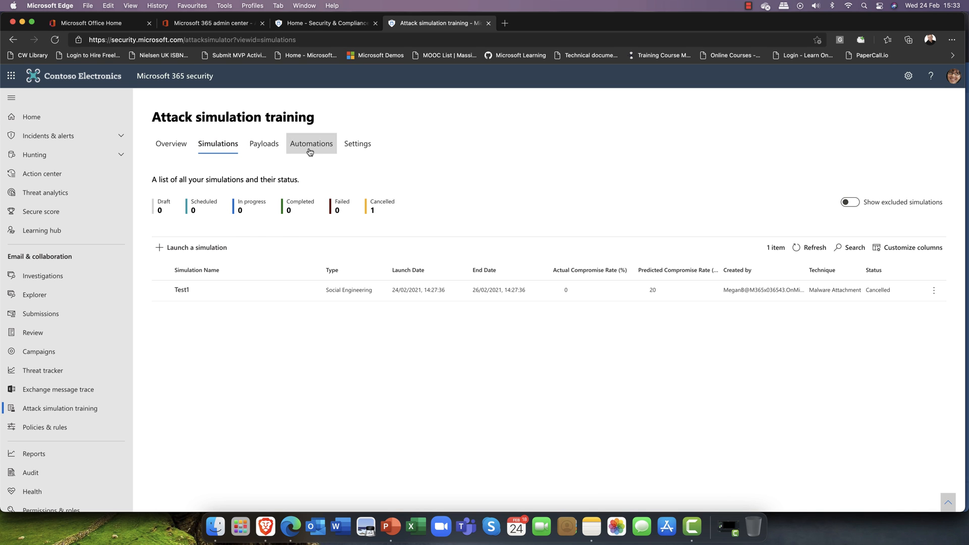
{"action": "left_click", "coordinate": [263, 147]}
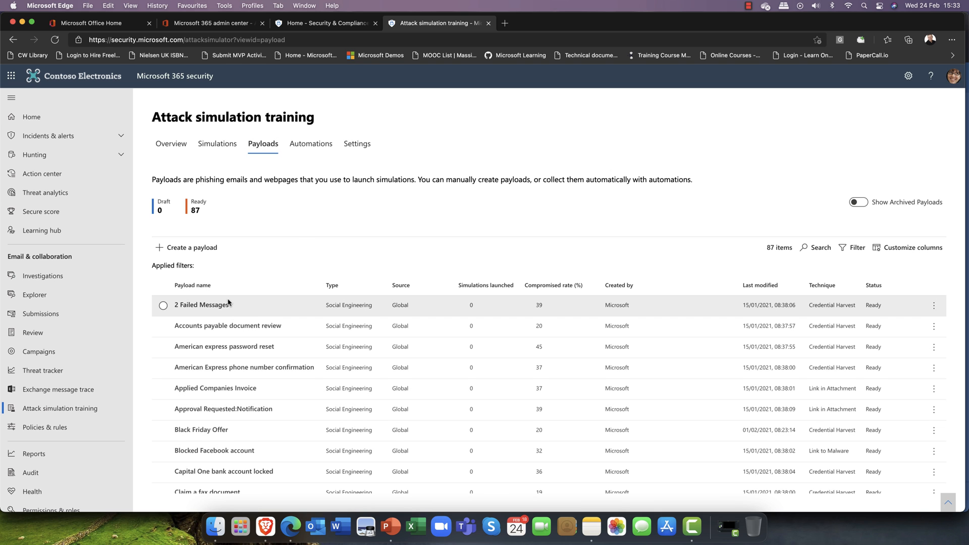
{"action": "scroll", "coordinate": [228, 303], "scroll_direction": "down", "scroll_amount": 3}
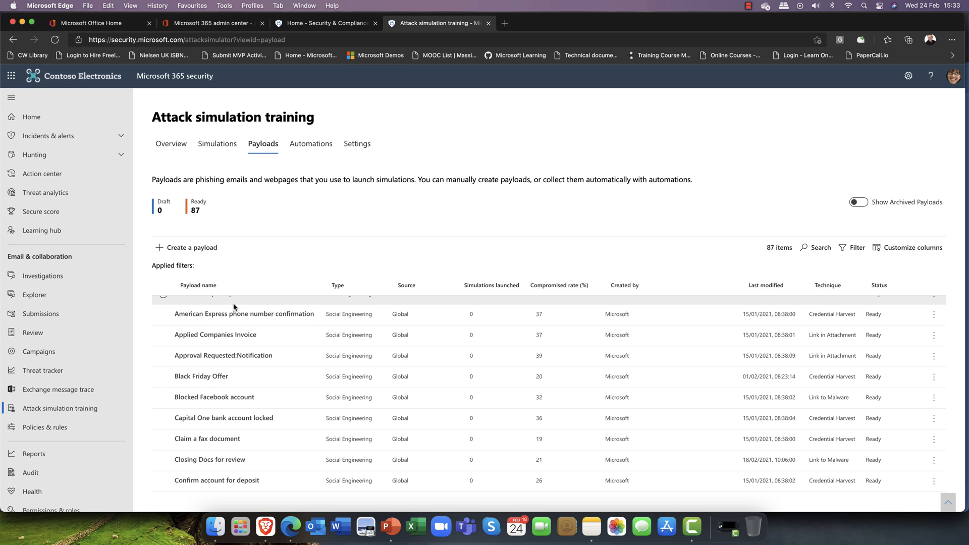
{"action": "scroll", "coordinate": [234, 306], "scroll_direction": "down", "scroll_amount": 8}
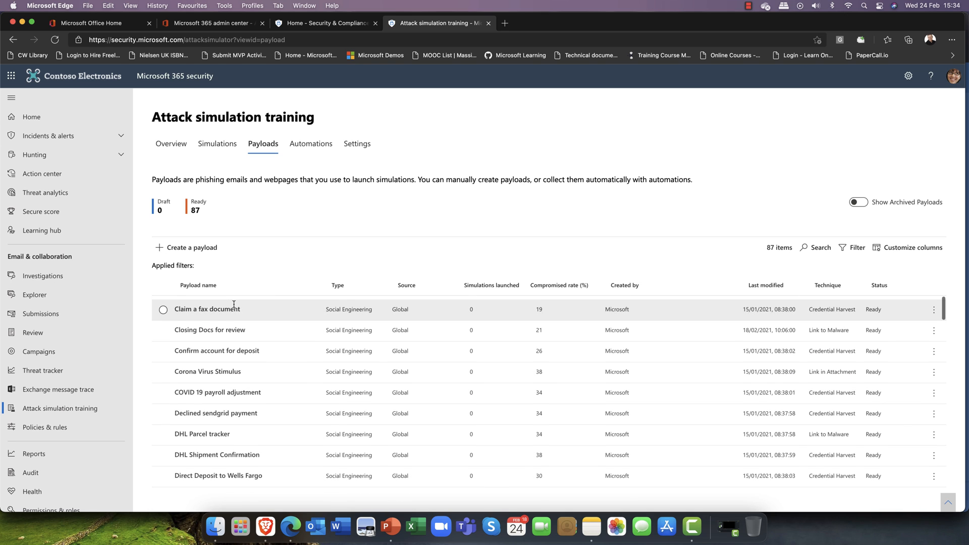
{"action": "scroll", "coordinate": [233, 304], "scroll_direction": "down", "scroll_amount": 3}
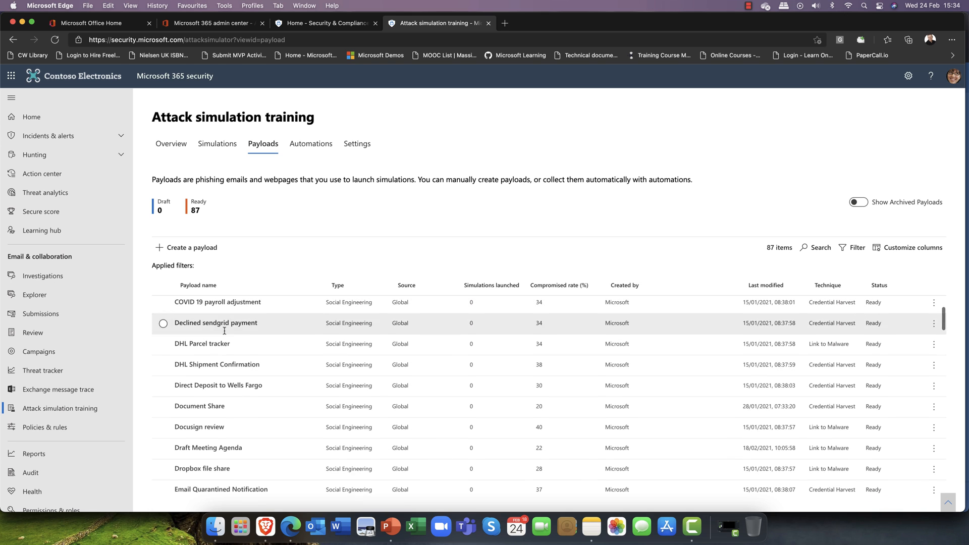
{"action": "scroll", "coordinate": [208, 350], "scroll_direction": "down", "scroll_amount": 2}
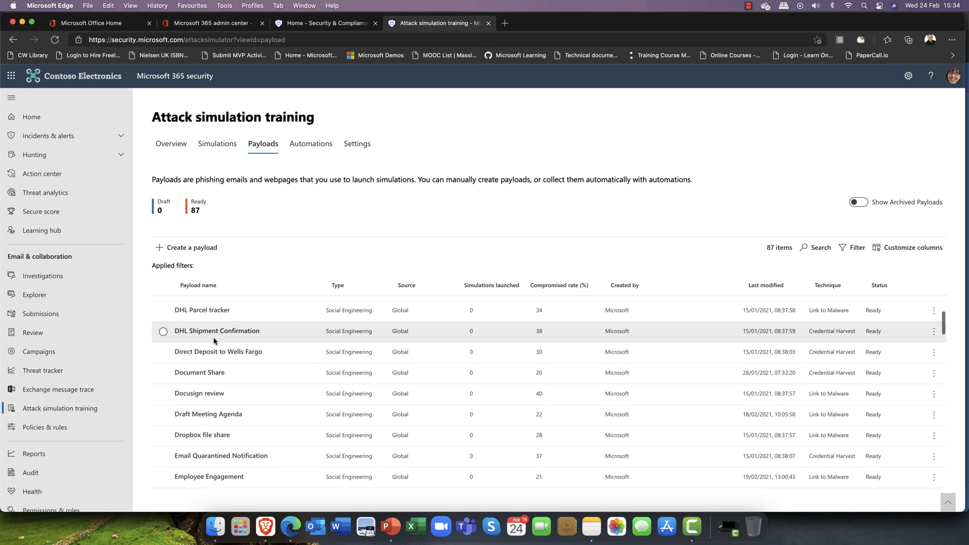
{"action": "scroll", "coordinate": [214, 340], "scroll_direction": "down", "scroll_amount": 5}
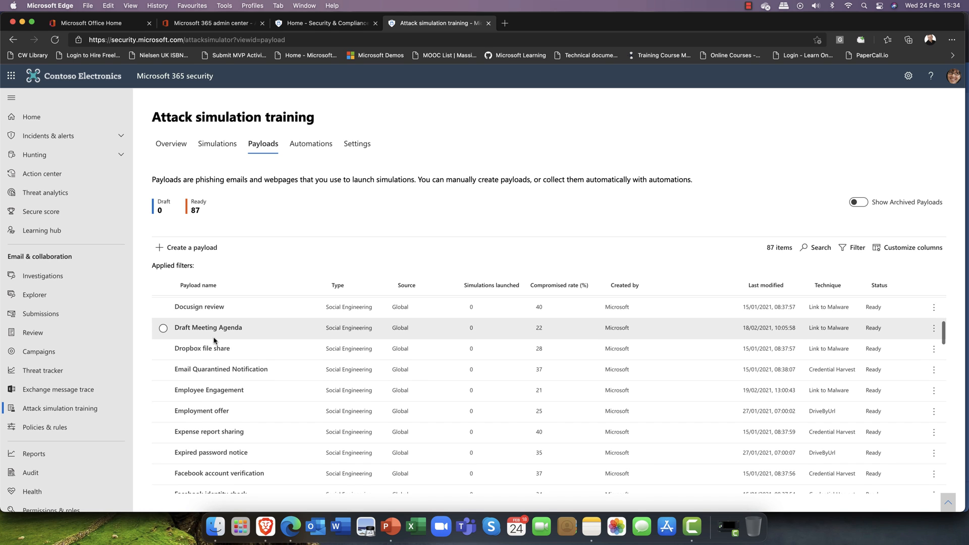
{"action": "scroll", "coordinate": [217, 348], "scroll_direction": "down", "scroll_amount": 5}
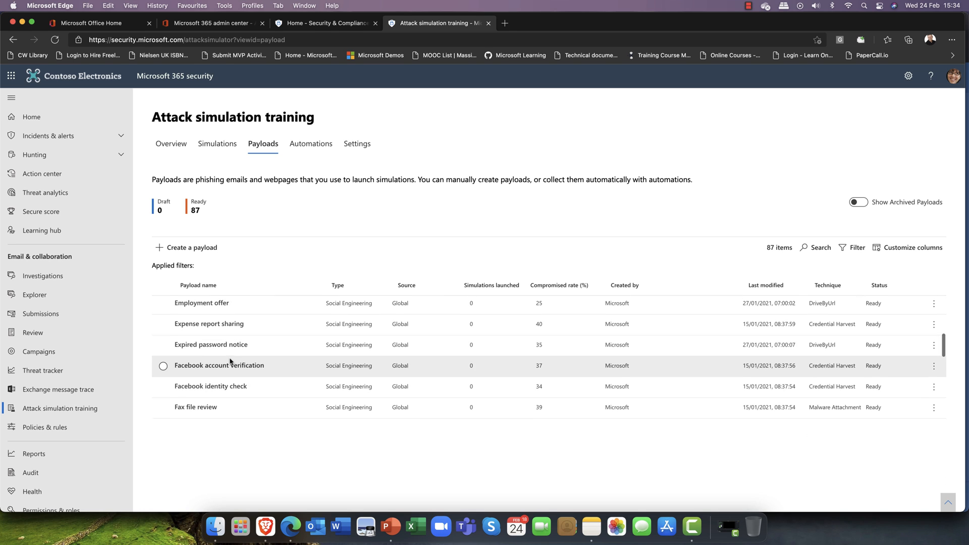
{"action": "scroll", "coordinate": [230, 358], "scroll_direction": "down", "scroll_amount": 2}
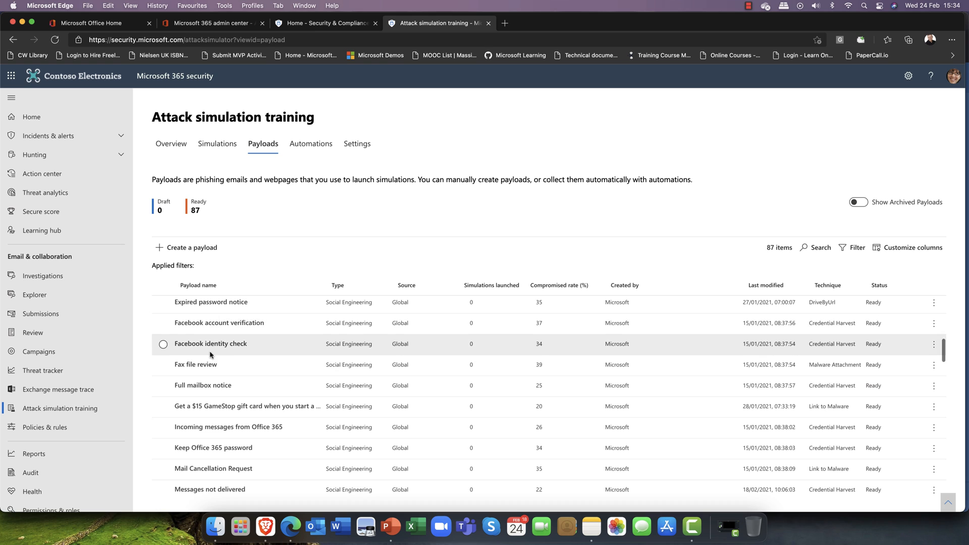
{"action": "scroll", "coordinate": [237, 331], "scroll_direction": "down", "scroll_amount": 9}
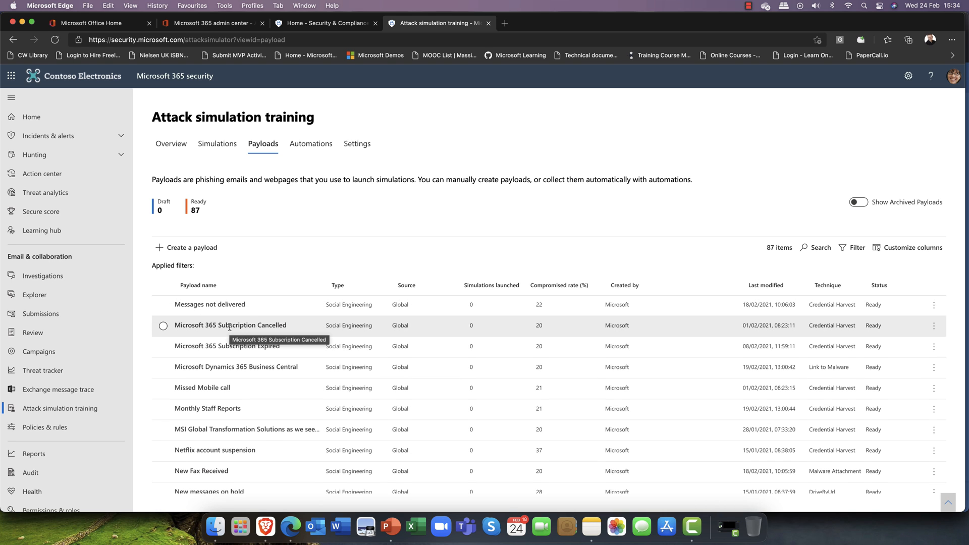
{"action": "scroll", "coordinate": [230, 327], "scroll_direction": "down", "scroll_amount": 2}
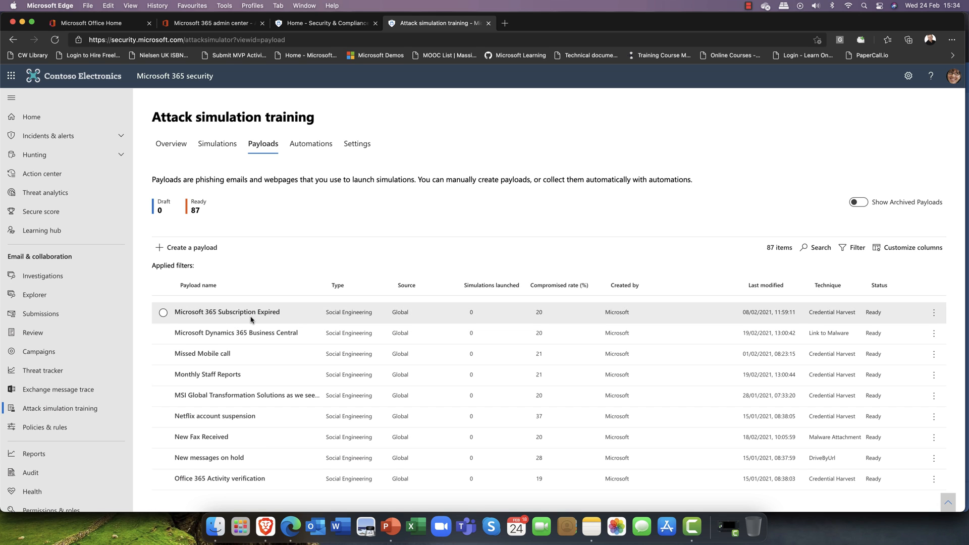
{"action": "scroll", "coordinate": [265, 315], "scroll_direction": "down", "scroll_amount": 2}
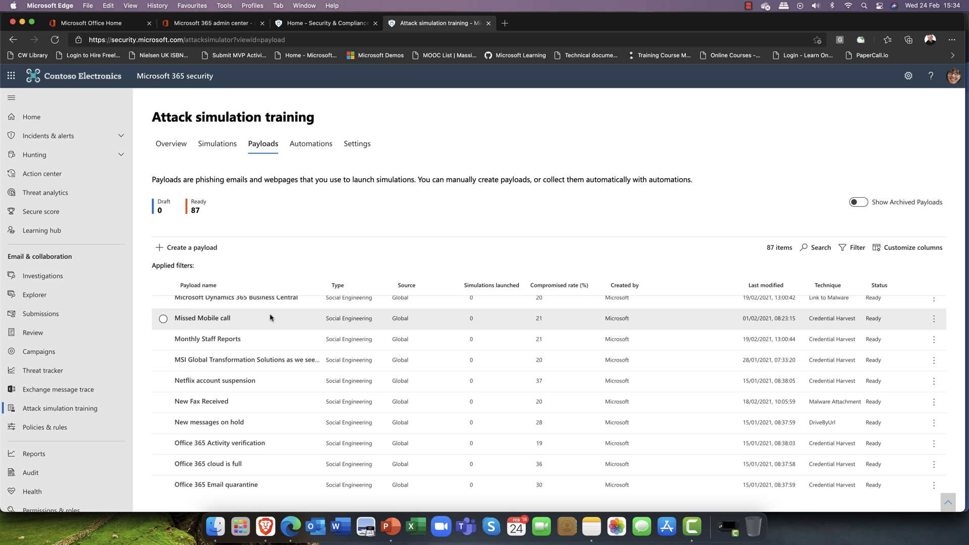
{"action": "scroll", "coordinate": [270, 317], "scroll_direction": "up", "scroll_amount": 3}
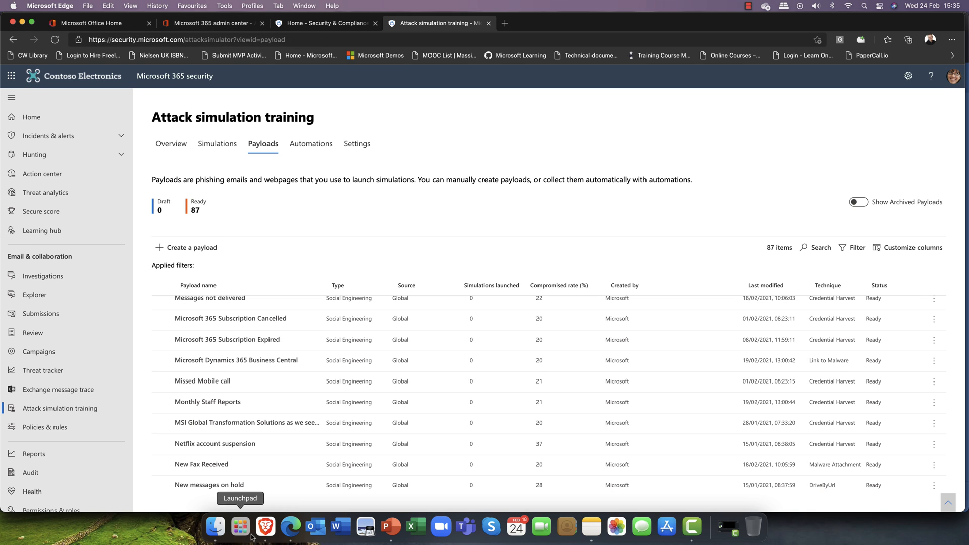
Bring the Outlook inbox window showing the Stirling Test Group welcome email to the front
{"action": "right_click", "coordinate": [266, 527]}
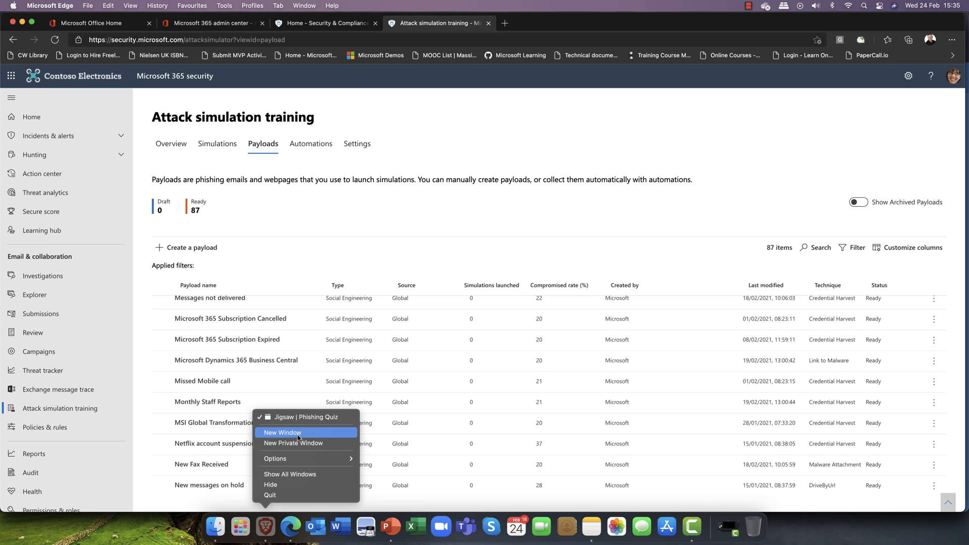
{"action": "right_click", "coordinate": [291, 527]}
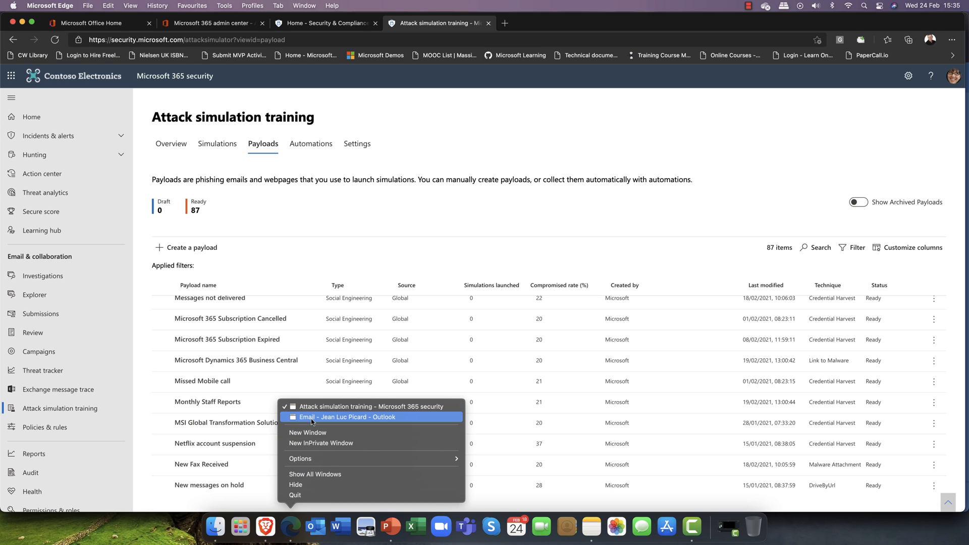
{"action": "left_click", "coordinate": [311, 419]}
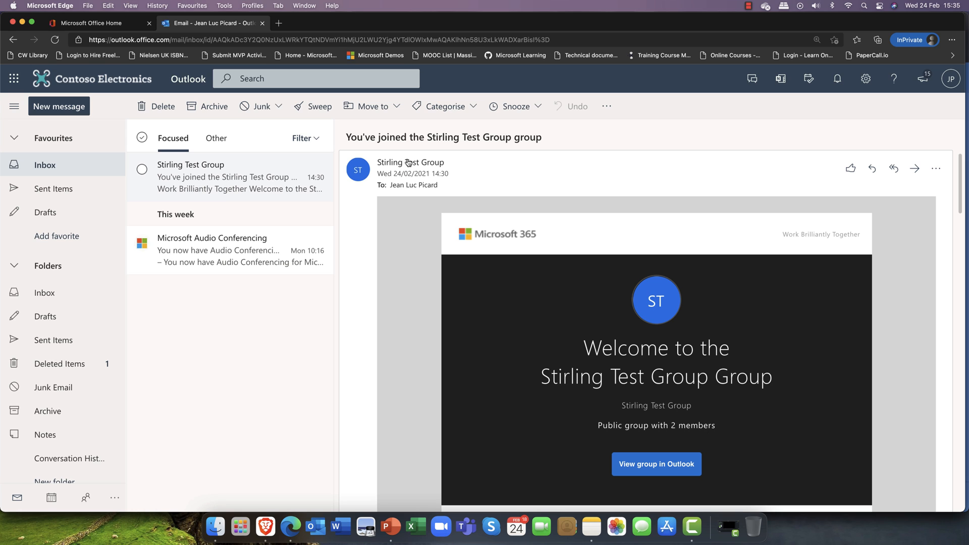
View the Stirling Test Group's full contact details, then return to the Attack simulation training window
{"action": "mouse_move", "coordinate": [409, 163]}
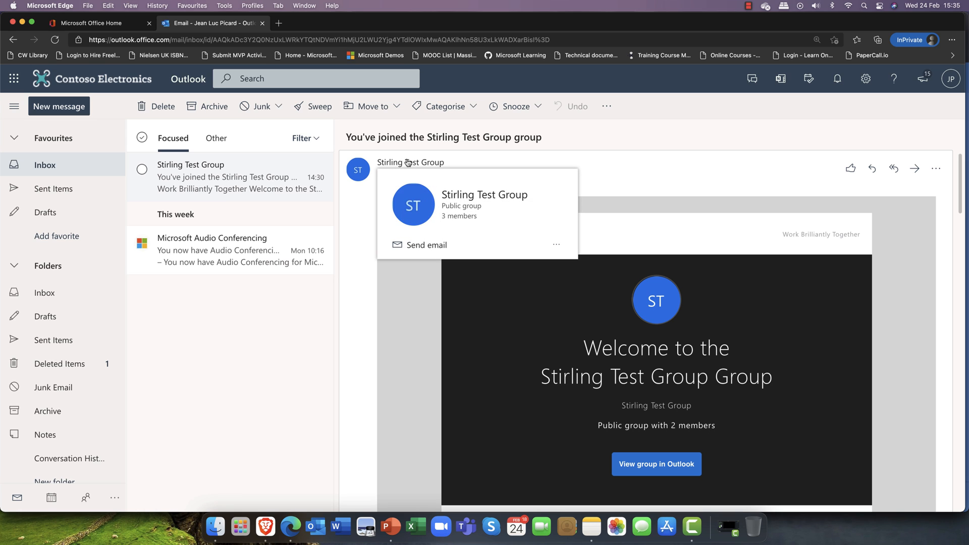
{"action": "left_click", "coordinate": [409, 163]}
{"action": "left_click", "coordinate": [423, 167]}
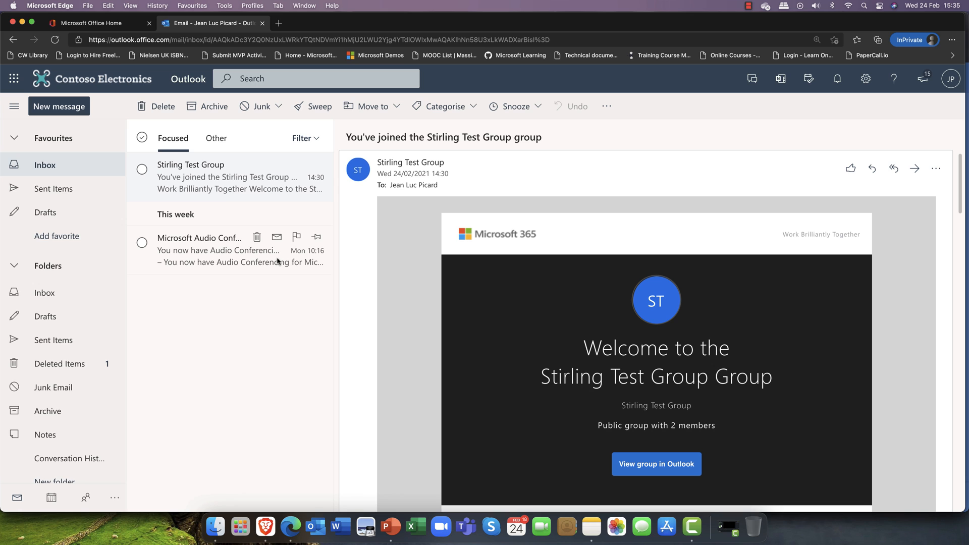
{"action": "right_click", "coordinate": [291, 530]}
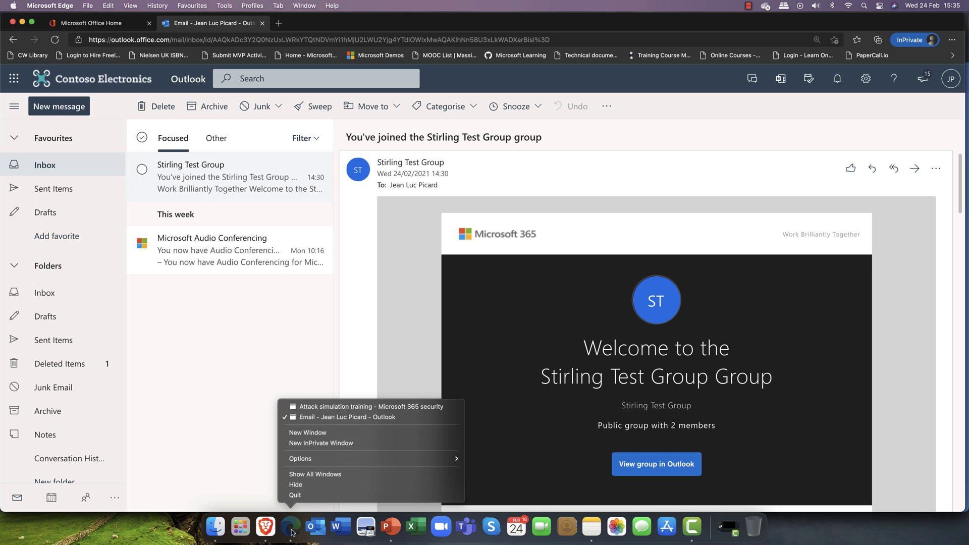
{"action": "left_click", "coordinate": [324, 407]}
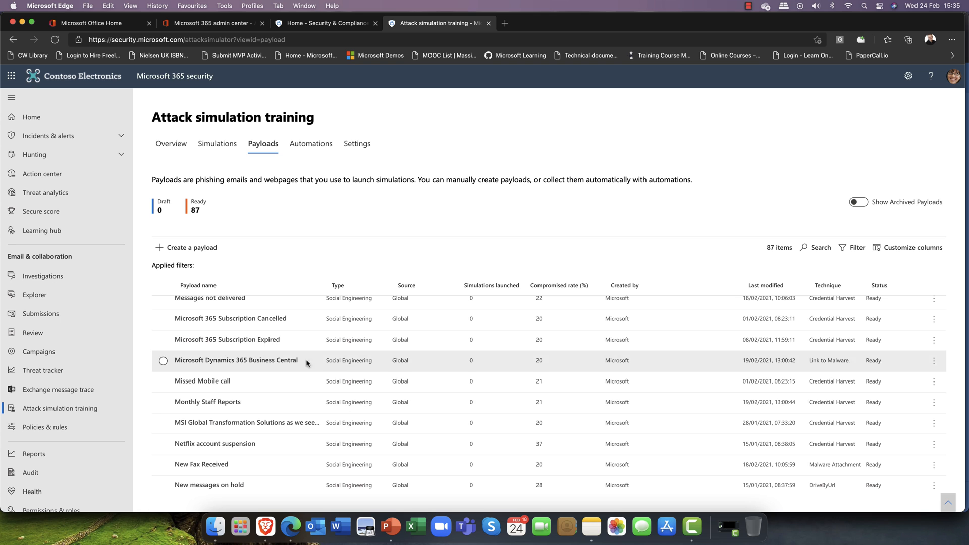
Show the Automations tab listing Payload Harvesting #1 with 0 items collected
{"action": "scroll", "coordinate": [282, 406], "scroll_direction": "down", "scroll_amount": 1}
{"action": "scroll", "coordinate": [281, 406], "scroll_direction": "down", "scroll_amount": 5}
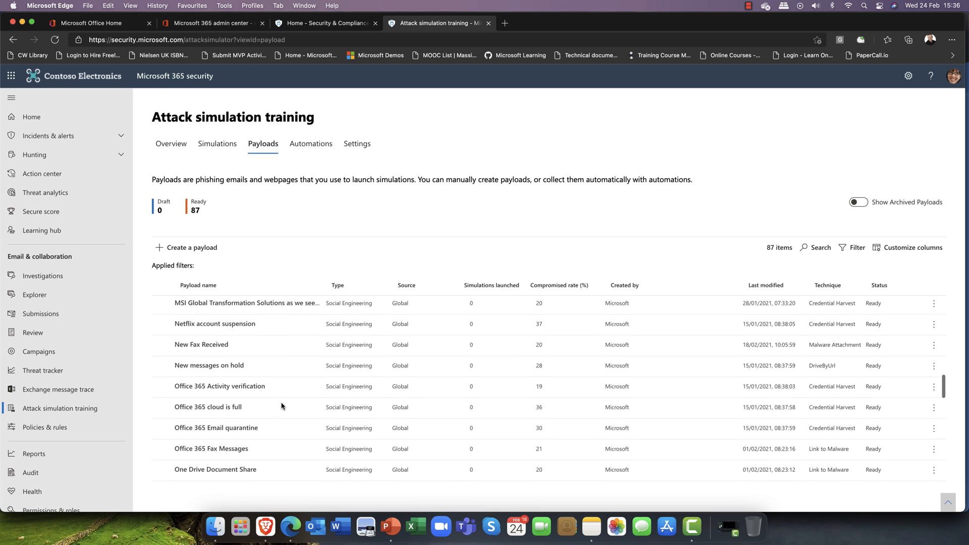
{"action": "scroll", "coordinate": [282, 403], "scroll_direction": "up", "scroll_amount": 9}
{"action": "scroll", "coordinate": [283, 401], "scroll_direction": "up", "scroll_amount": 8}
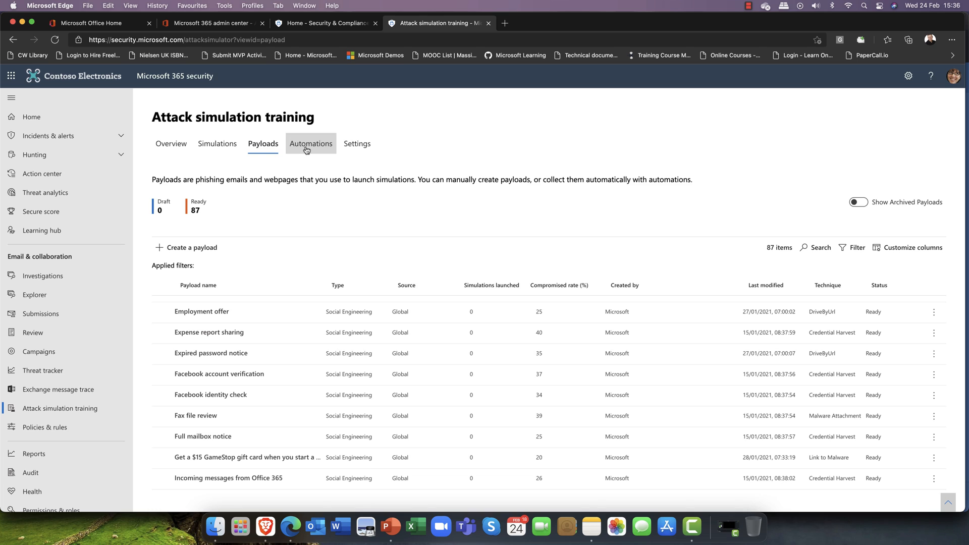
{"action": "left_click", "coordinate": [306, 150]}
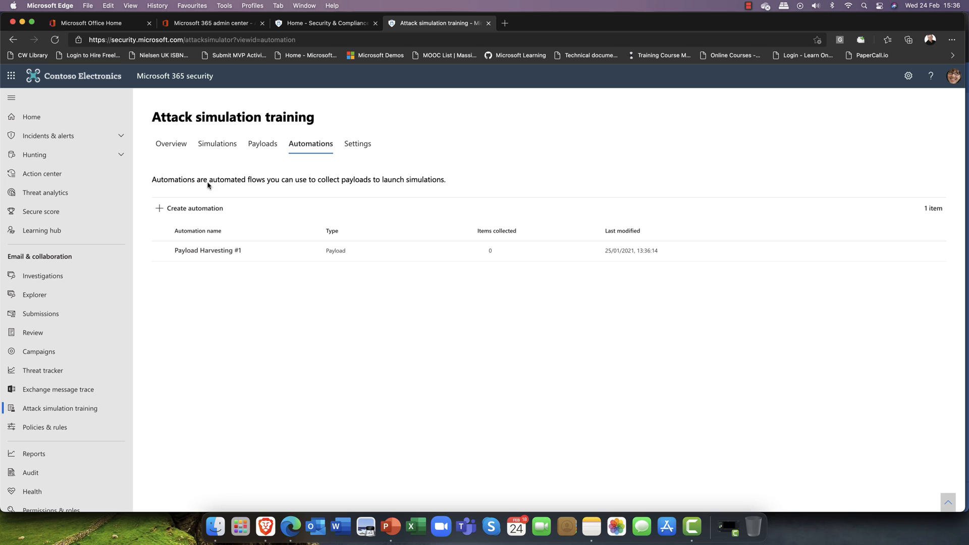
Check the settings (repeat offender threshold 2, training reminders), then switch to the Security & Compliance home
{"action": "left_click", "coordinate": [355, 144]}
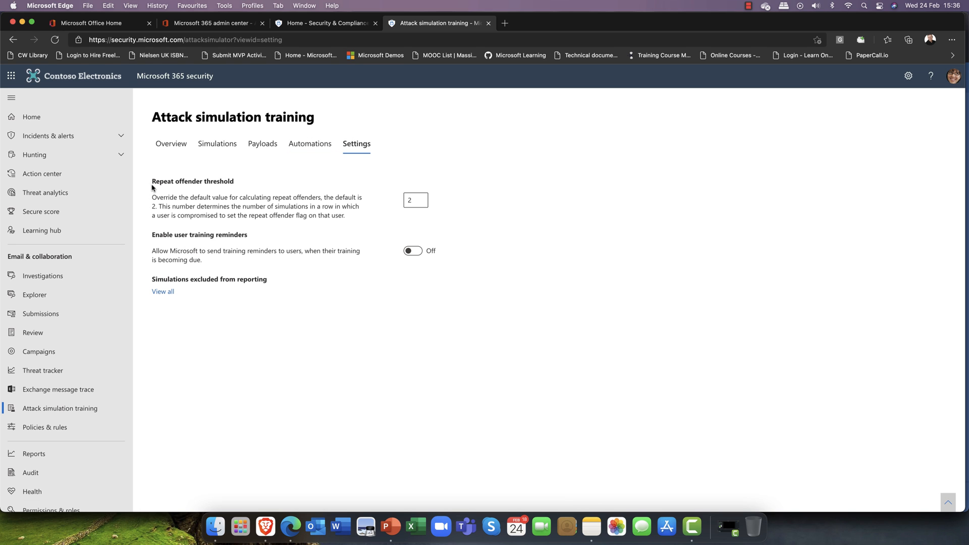
{"action": "left_click_drag", "start_coordinate": [155, 182], "coordinate": [255, 187]}
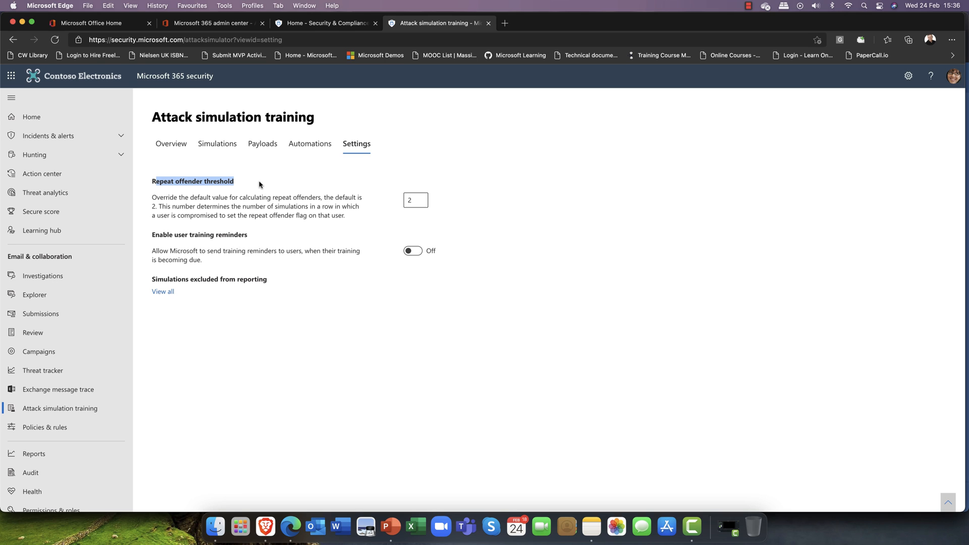
{"action": "left_click", "coordinate": [260, 186]}
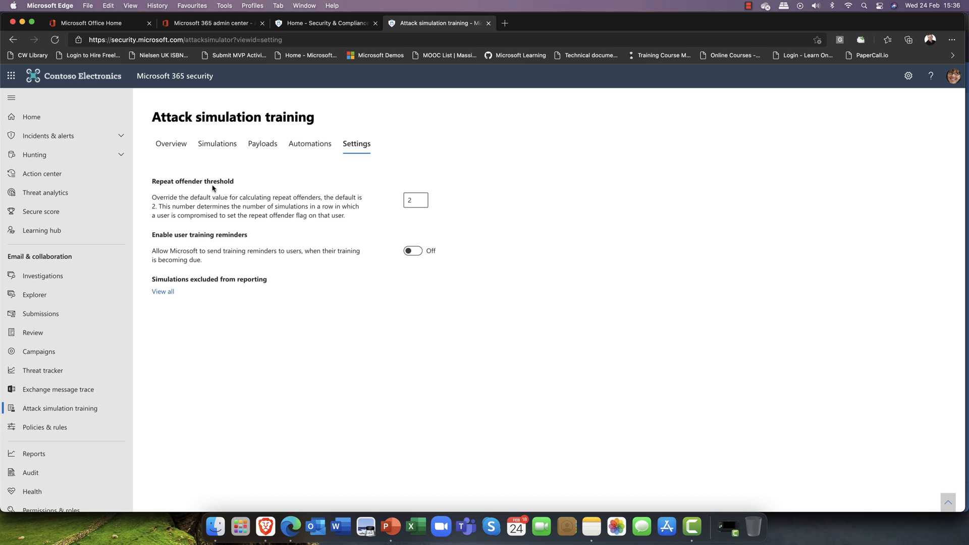
{"action": "double_click", "coordinate": [411, 200]}
{"action": "left_click_drag", "start_coordinate": [151, 236], "coordinate": [251, 239]}
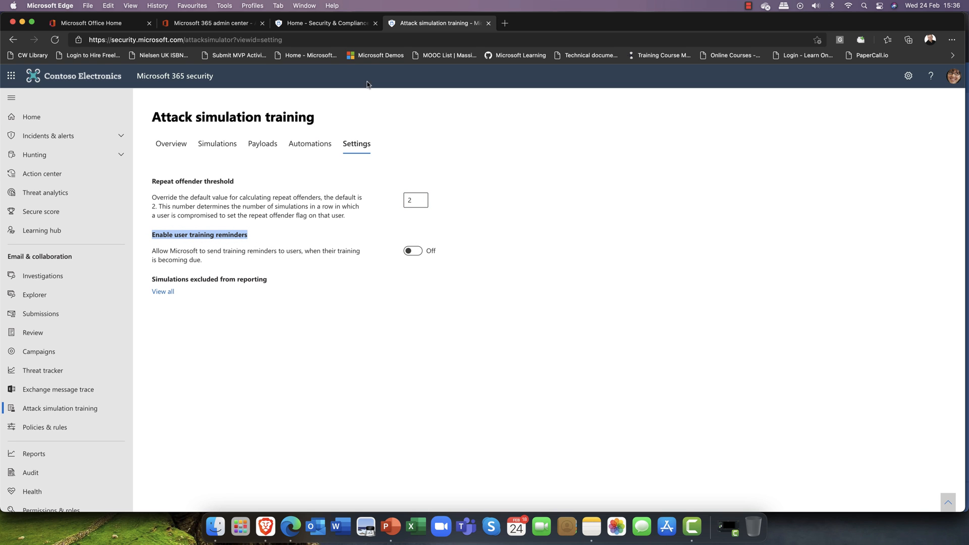
{"action": "left_click", "coordinate": [338, 25]}
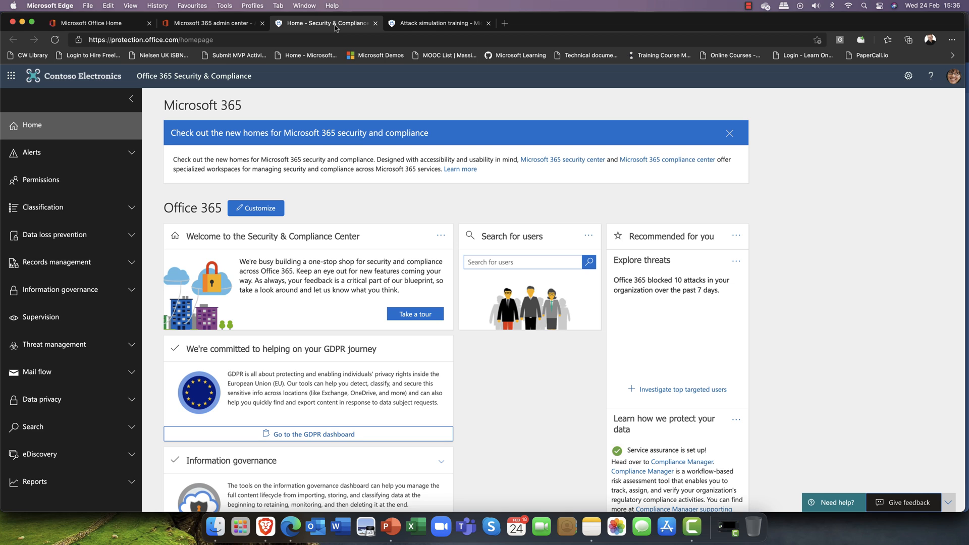
Look at the Microsoft 365 compliance center, then return and open the Microsoft 365 security center home
{"action": "left_click", "coordinate": [622, 162]}
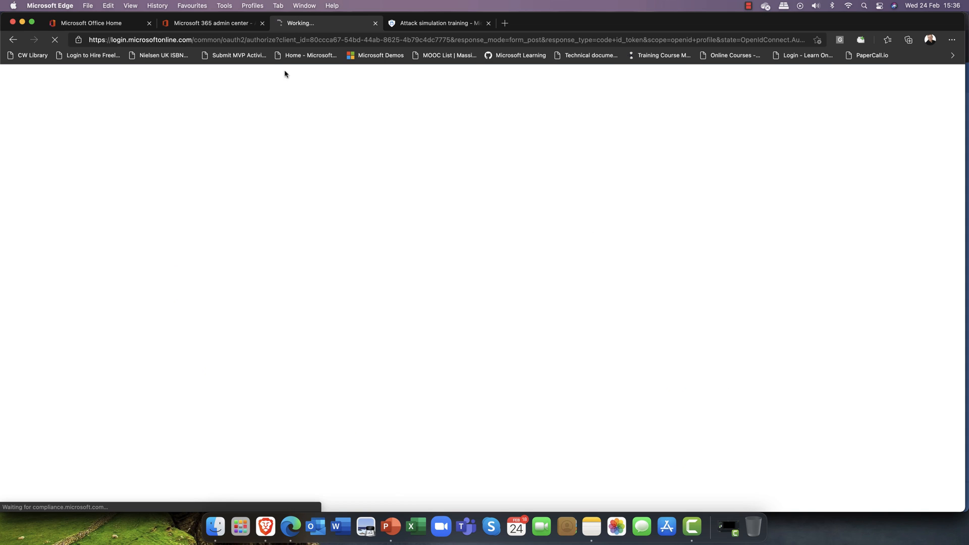
{"action": "left_click", "coordinate": [13, 41]}
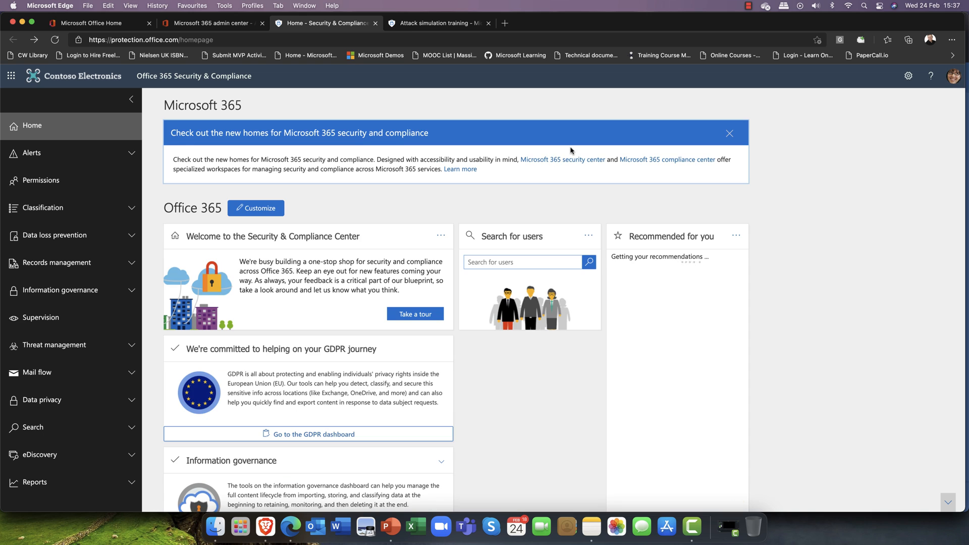
{"action": "left_click", "coordinate": [572, 161]}
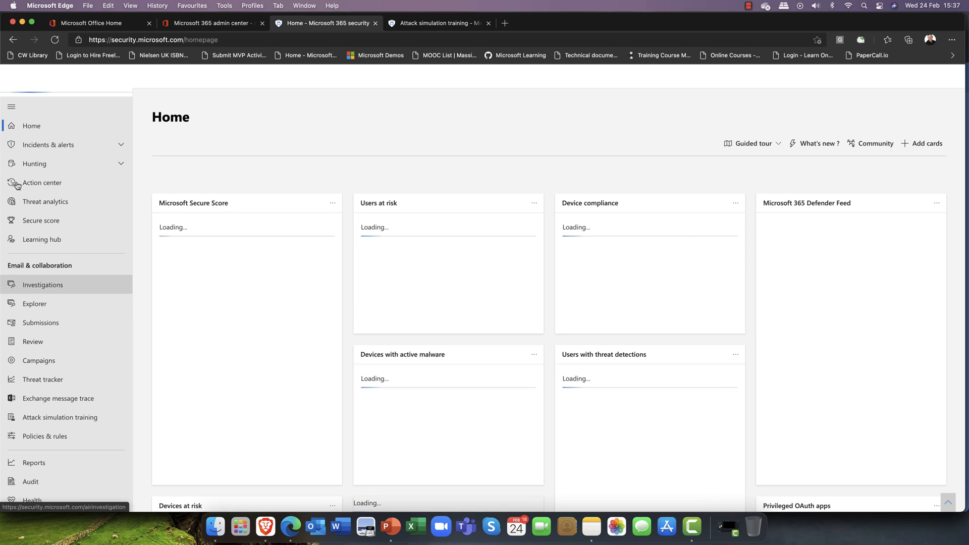
Browse the security Learning hub, then return to the Attack simulation training Settings page
{"action": "left_click", "coordinate": [38, 233]}
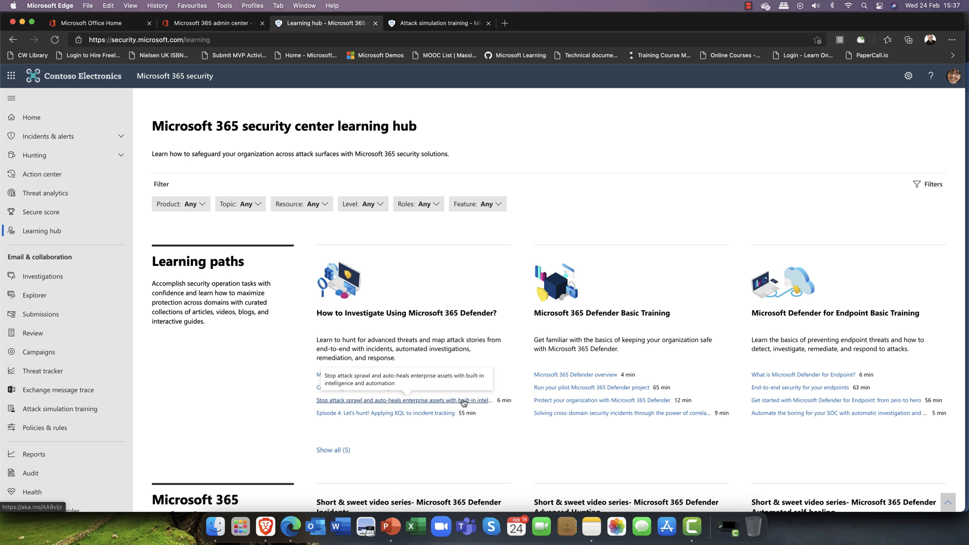
{"action": "scroll", "coordinate": [464, 402], "scroll_direction": "down", "scroll_amount": 3}
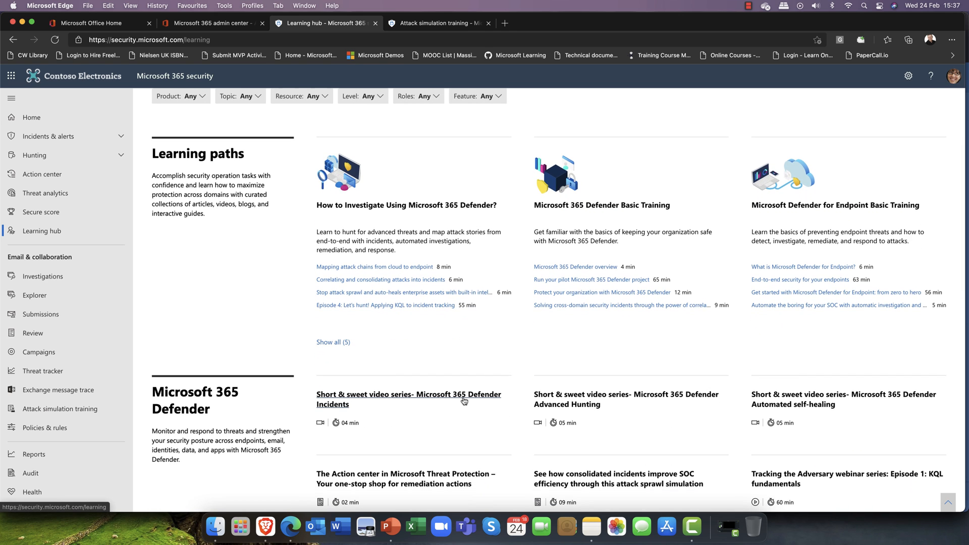
{"action": "scroll", "coordinate": [463, 401], "scroll_direction": "down", "scroll_amount": 2}
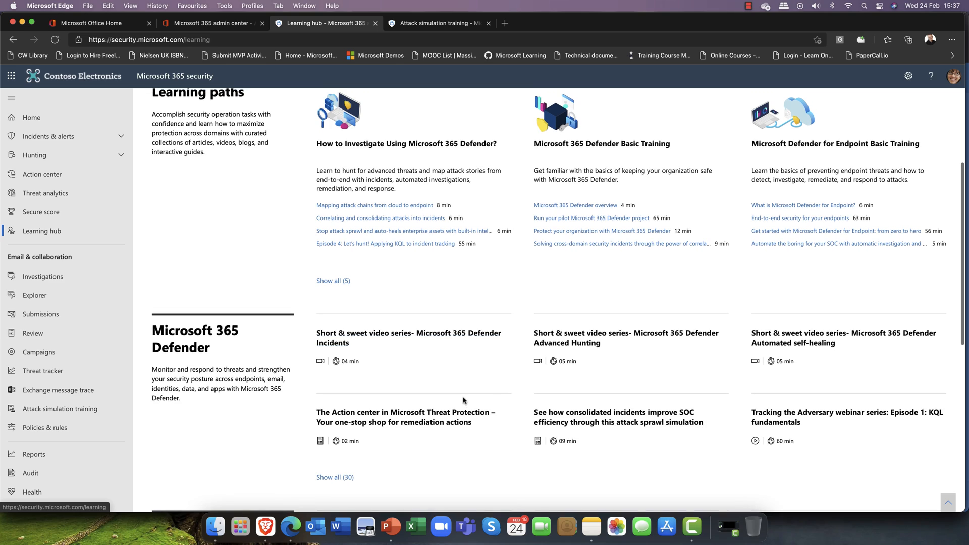
{"action": "scroll", "coordinate": [463, 401], "scroll_direction": "down", "scroll_amount": 2}
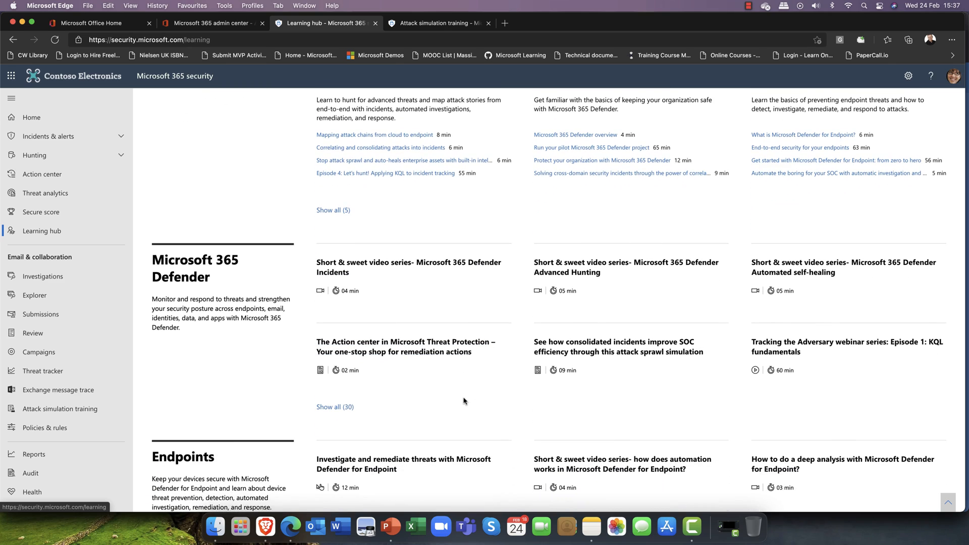
{"action": "scroll", "coordinate": [464, 401], "scroll_direction": "down", "scroll_amount": 3}
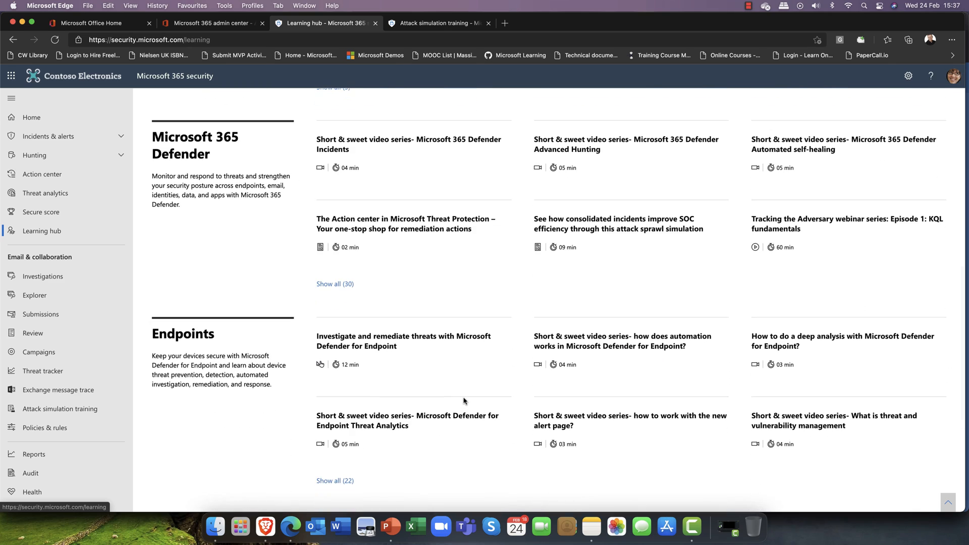
{"action": "scroll", "coordinate": [464, 401], "scroll_direction": "up", "scroll_amount": 3}
{"action": "scroll", "coordinate": [464, 401], "scroll_direction": "up", "scroll_amount": 8}
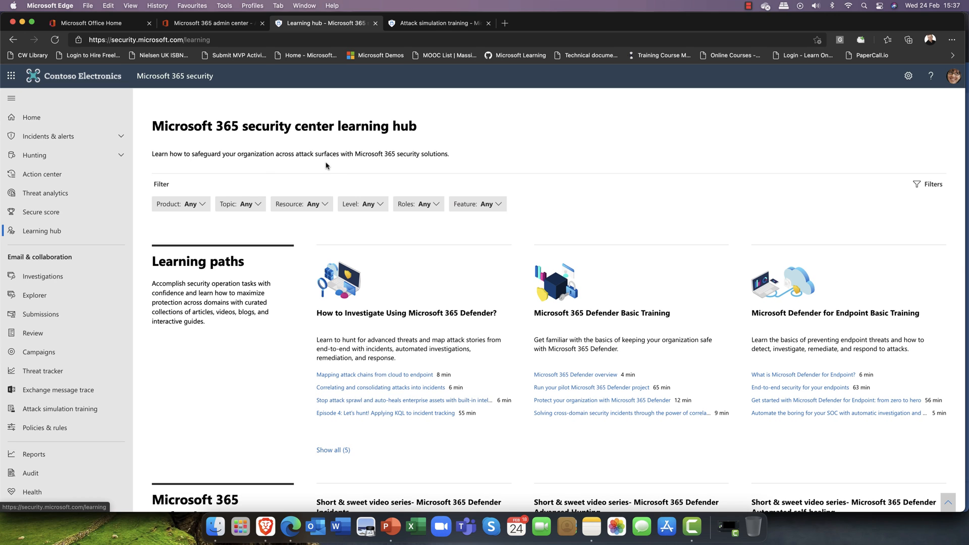
{"action": "left_click", "coordinate": [411, 24]}
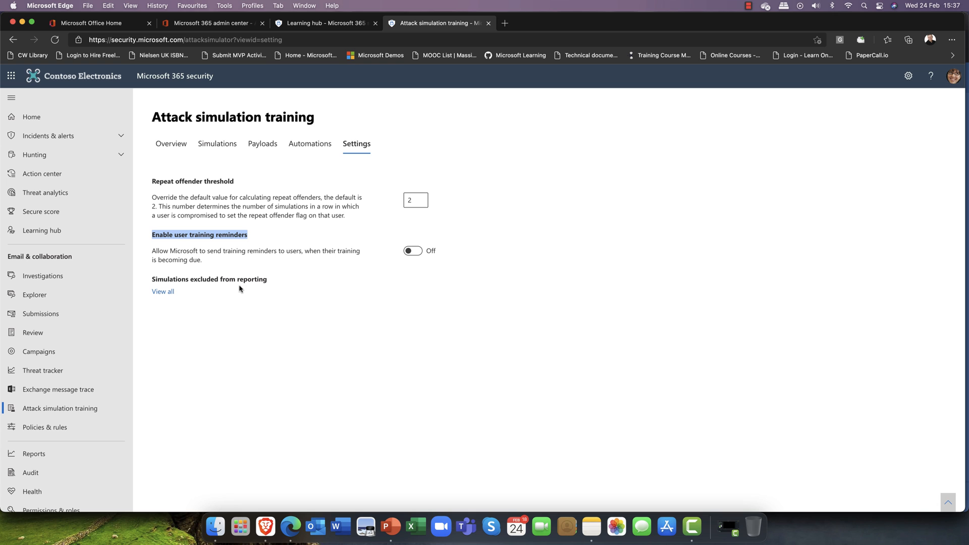
Go through Overview and Simulations, then launch a new attack simulation
{"action": "left_click", "coordinate": [172, 145]}
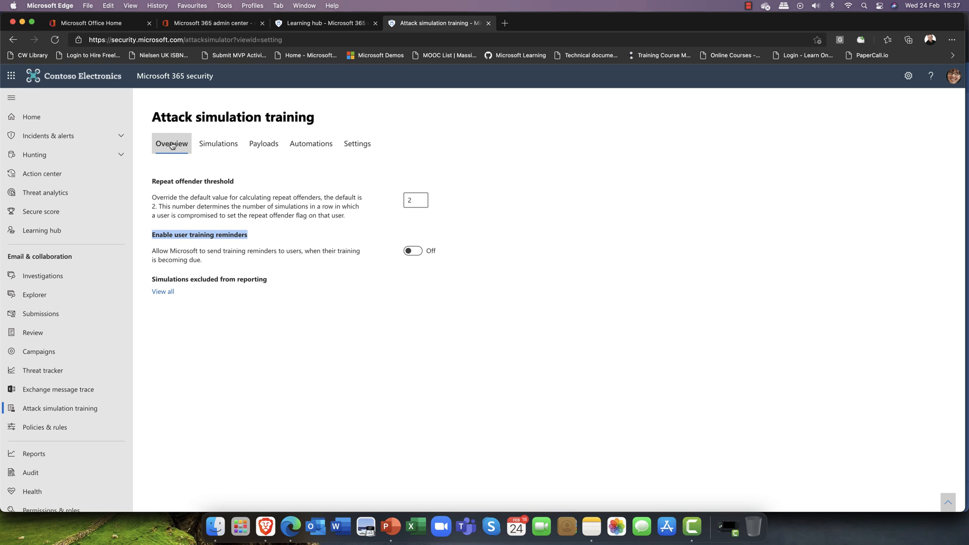
{"action": "left_click", "coordinate": [211, 145]}
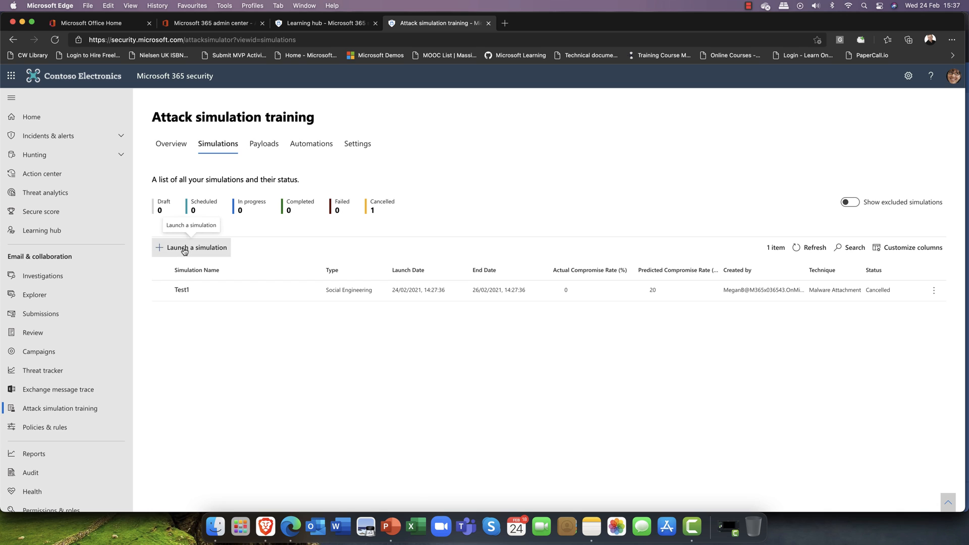
{"action": "left_click", "coordinate": [184, 248]}
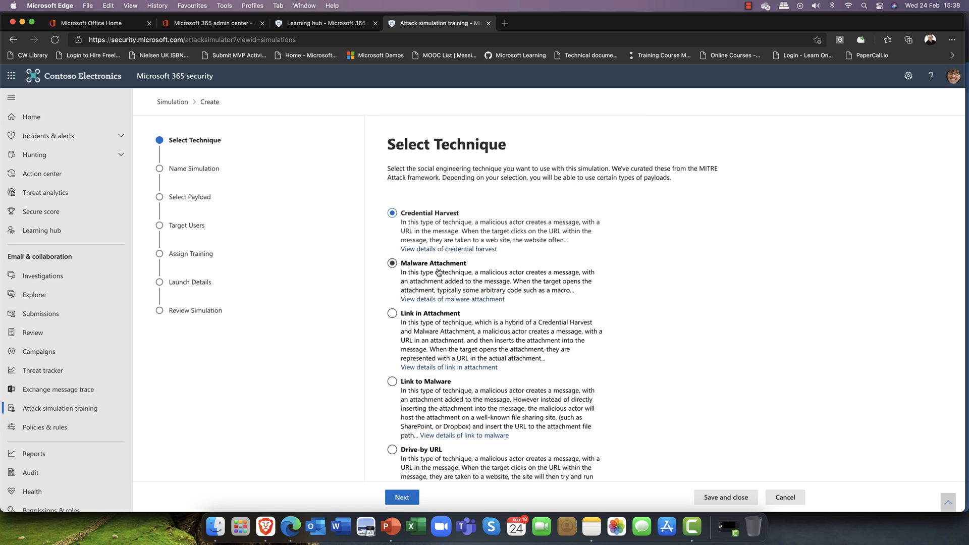
Choose Malware Attachment as the simulation technique after briefly trying Link in Attachment
{"action": "left_click", "coordinate": [413, 268]}
{"action": "left_click", "coordinate": [405, 315]}
{"action": "scroll", "coordinate": [406, 313], "scroll_direction": "down", "scroll_amount": 2}
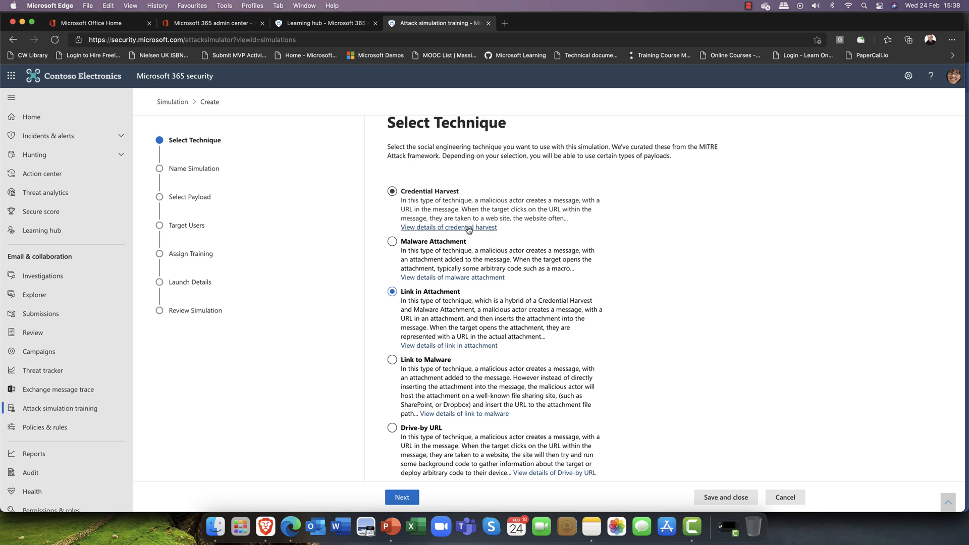
{"action": "left_click", "coordinate": [393, 244]}
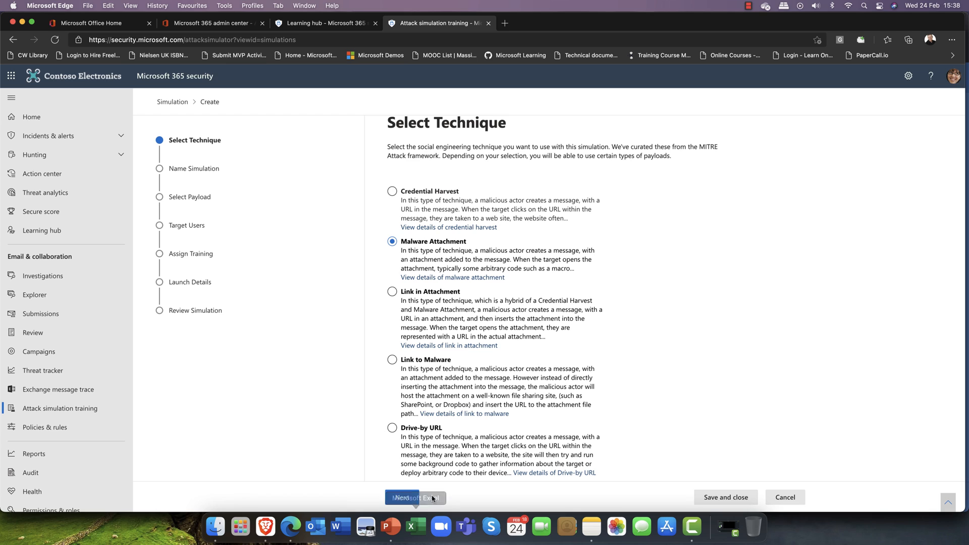
{"action": "left_click", "coordinate": [403, 499]}
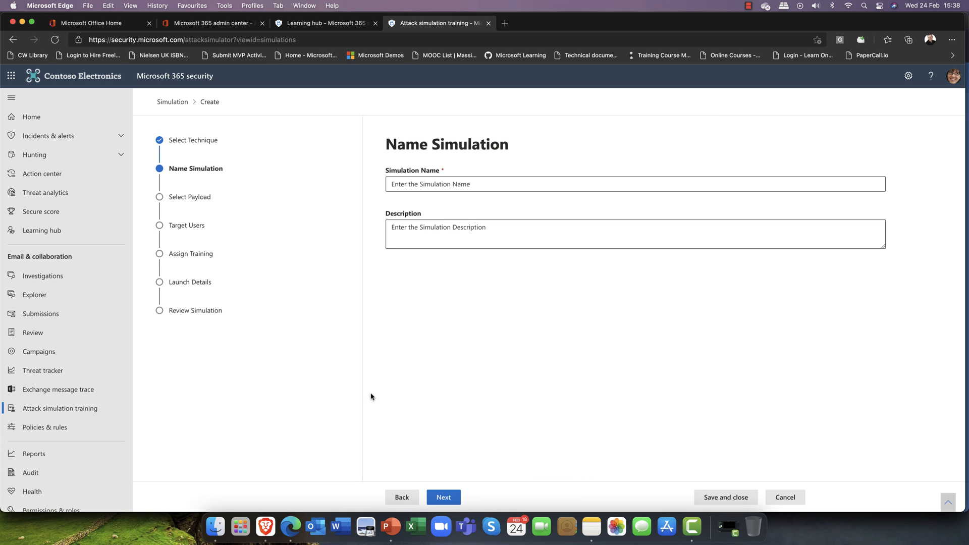
Name the simulation 'Scottish HR Test', fixing 'Scotish' with the spelling suggestion
{"action": "left_click", "coordinate": [460, 182]}
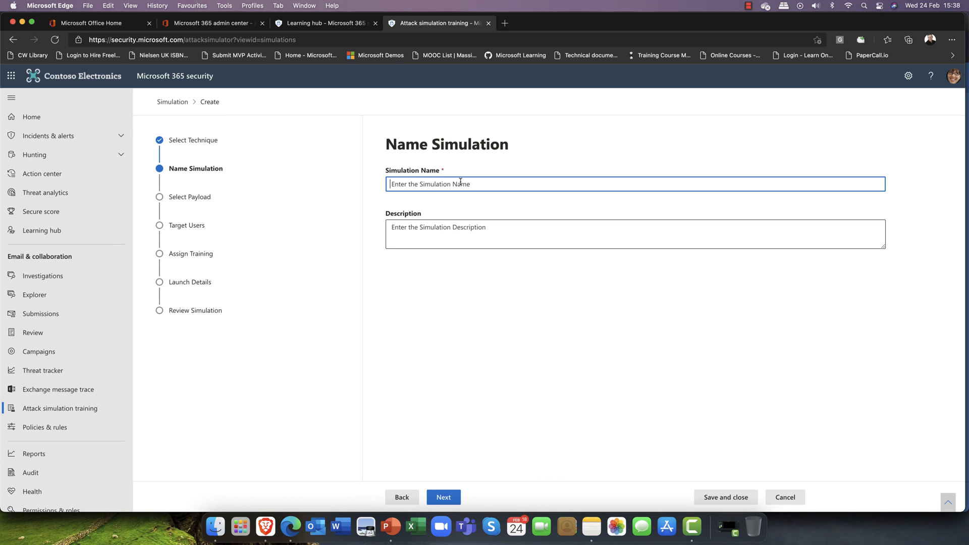
{"action": "type", "text": "Scotish"}
{"action": "key", "text": "BackSpace"}
{"action": "type", "text": "h HR Test"}
{"action": "right_click", "coordinate": [401, 184]}
{"action": "left_click", "coordinate": [423, 193]}
{"action": "left_click", "coordinate": [419, 233]}
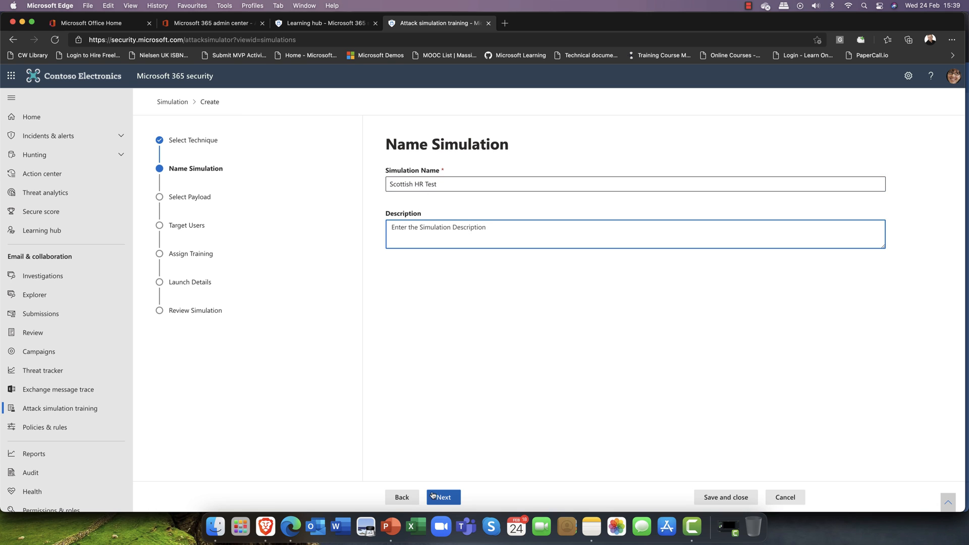
Advance to Select Payload and choose the Voicemail attachment payload
{"action": "left_click", "coordinate": [437, 498]}
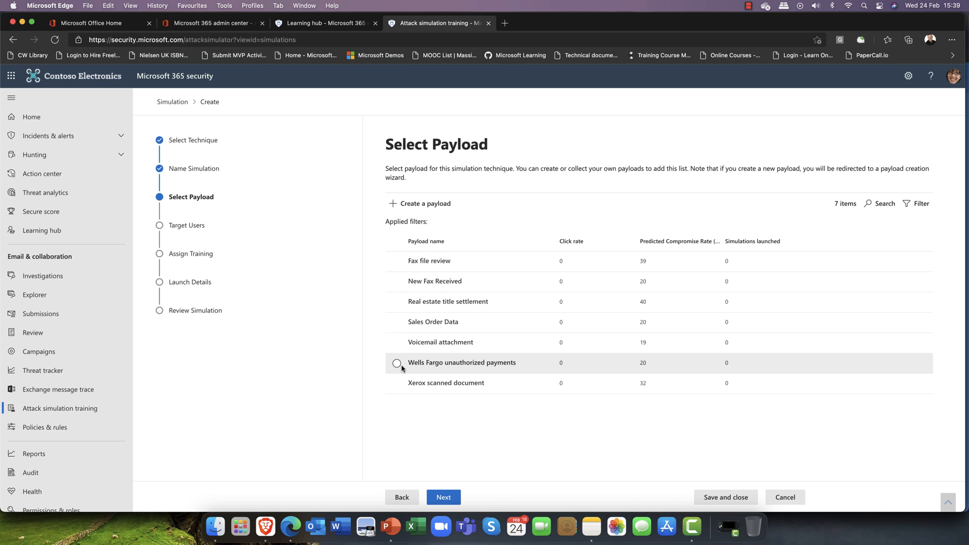
{"action": "left_click", "coordinate": [397, 343]}
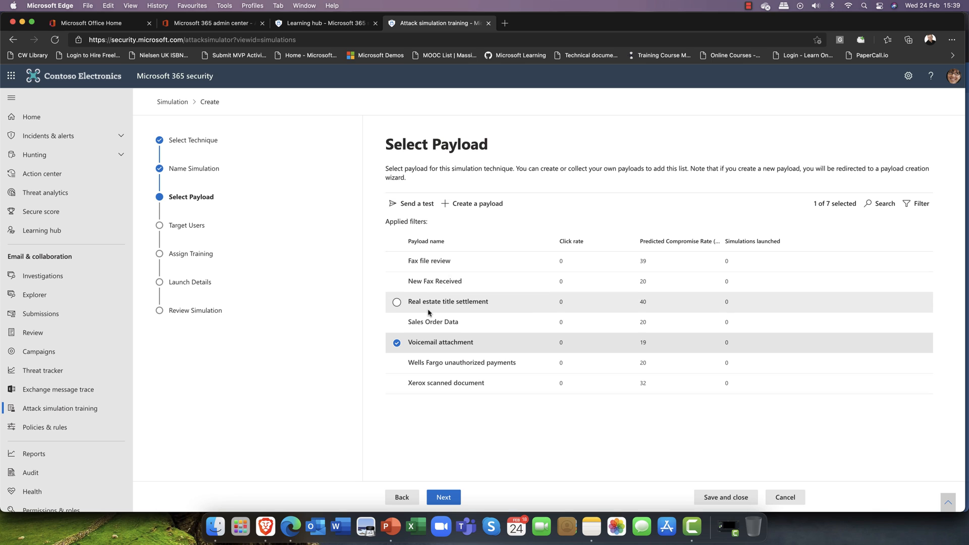
Start a new Email payload using the Malware Attachment technique
{"action": "left_click", "coordinate": [476, 210]}
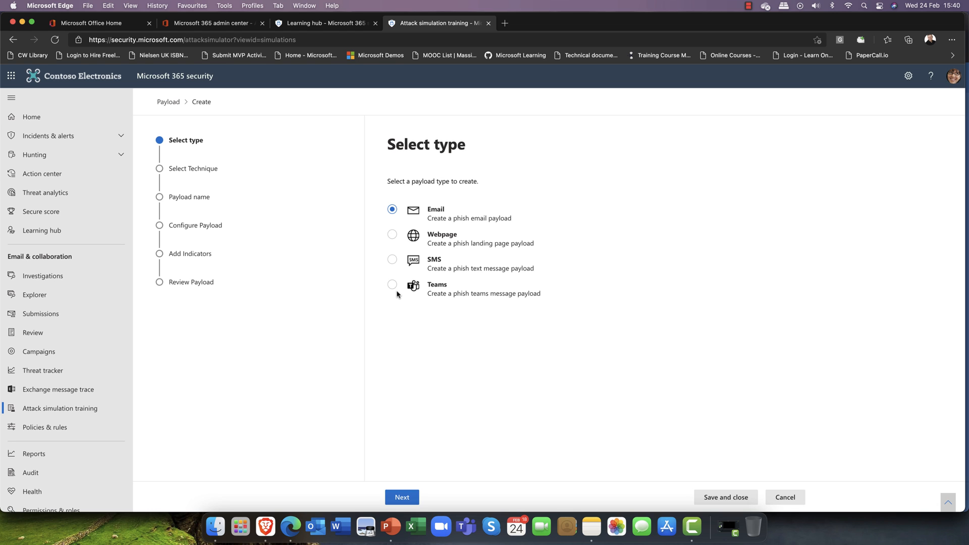
{"action": "left_click", "coordinate": [397, 498]}
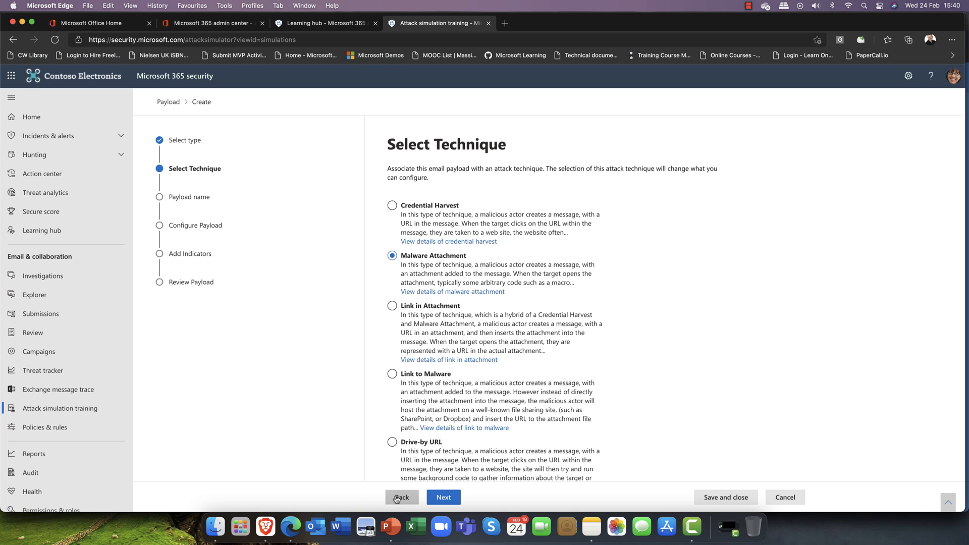
{"action": "left_click", "coordinate": [424, 343]}
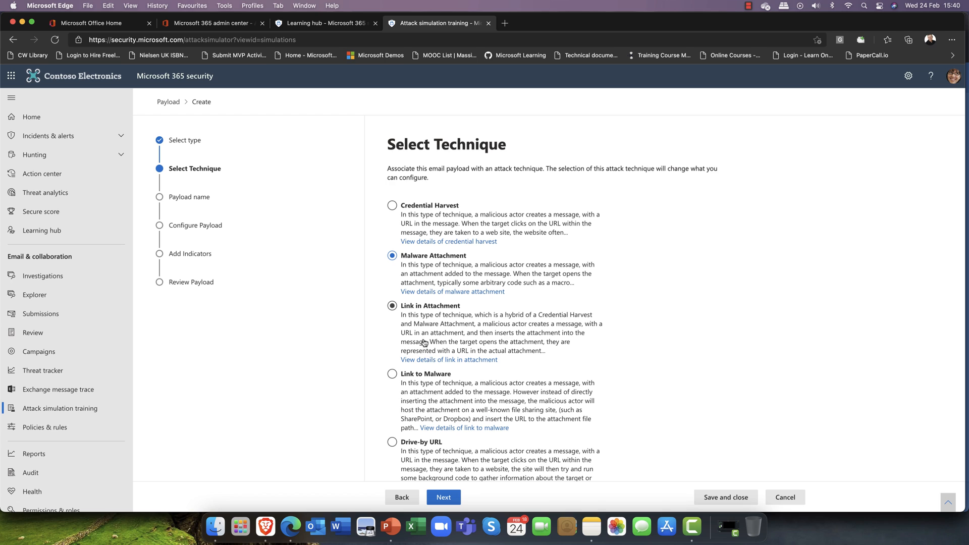
{"action": "left_click", "coordinate": [443, 498]}
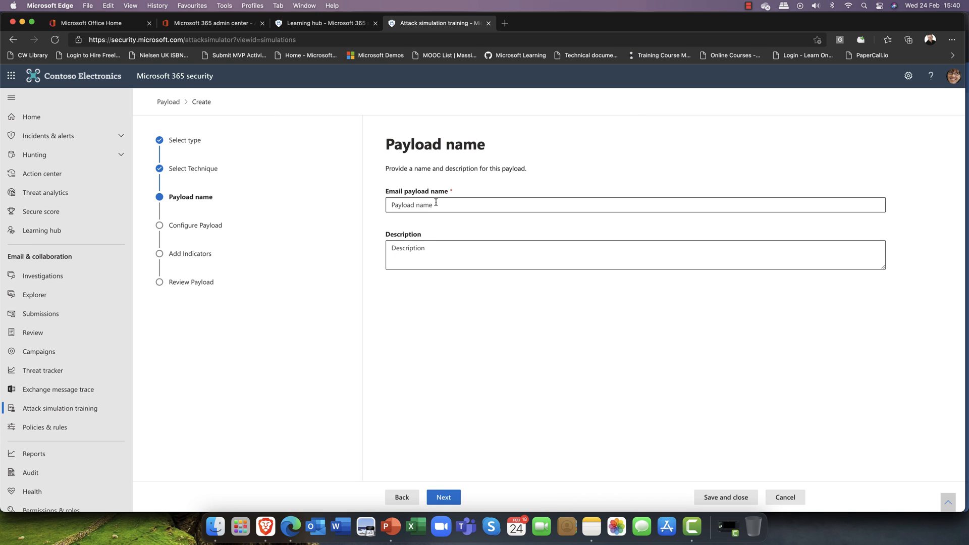
{"action": "left_click", "coordinate": [402, 499]}
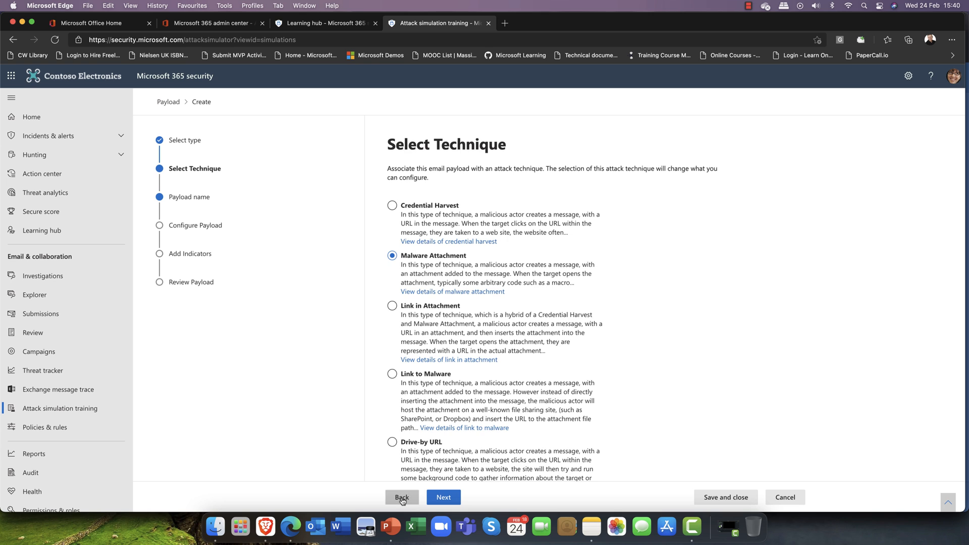
{"action": "left_click", "coordinate": [402, 499]}
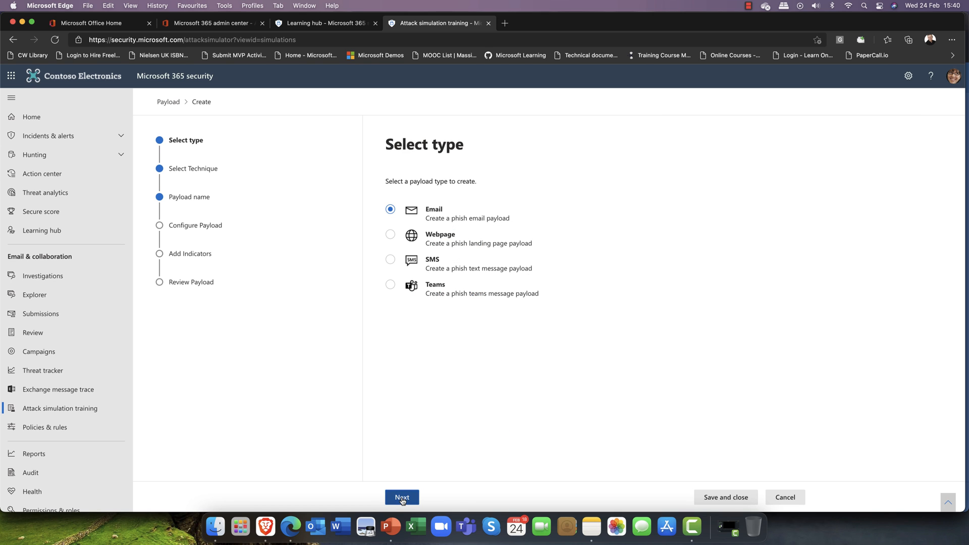
{"action": "left_click", "coordinate": [402, 499]}
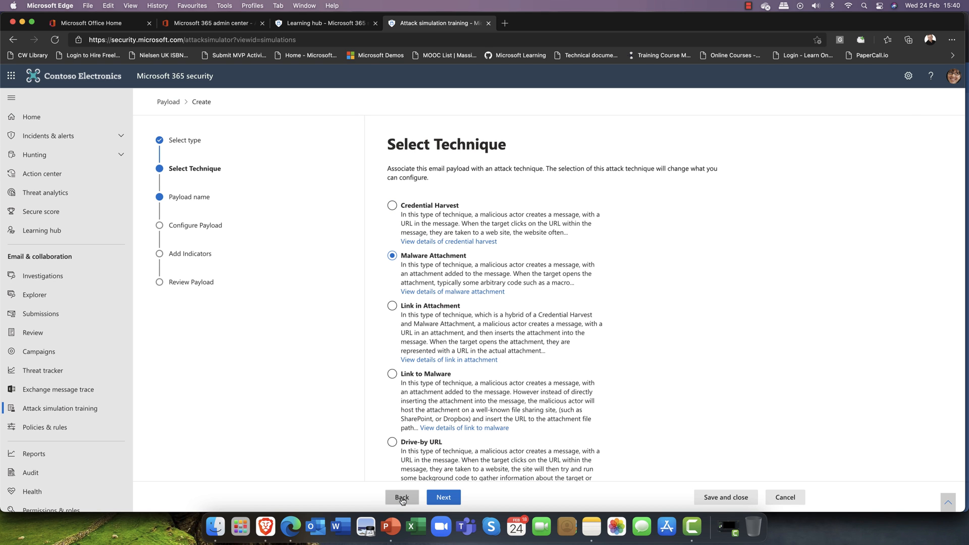
{"action": "left_click", "coordinate": [402, 499]}
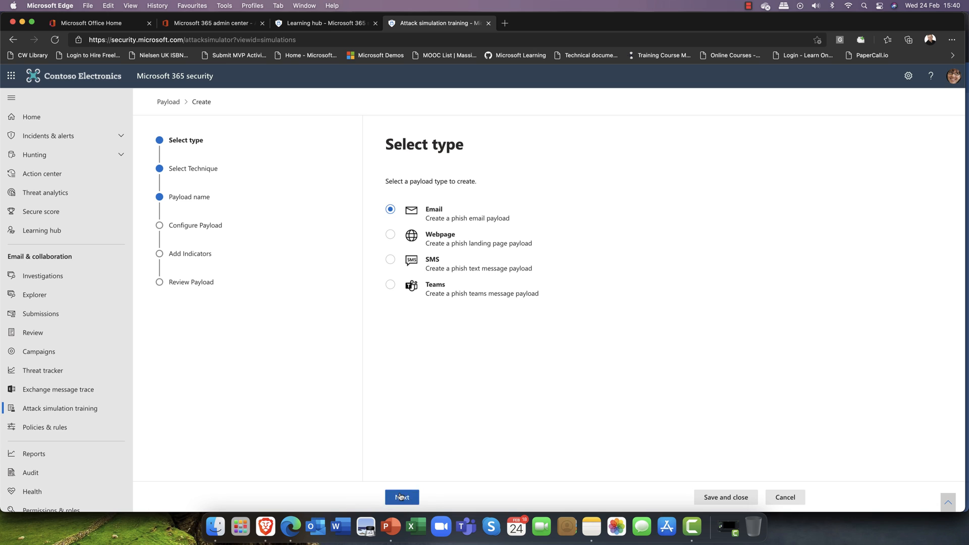
{"action": "left_click", "coordinate": [400, 498]}
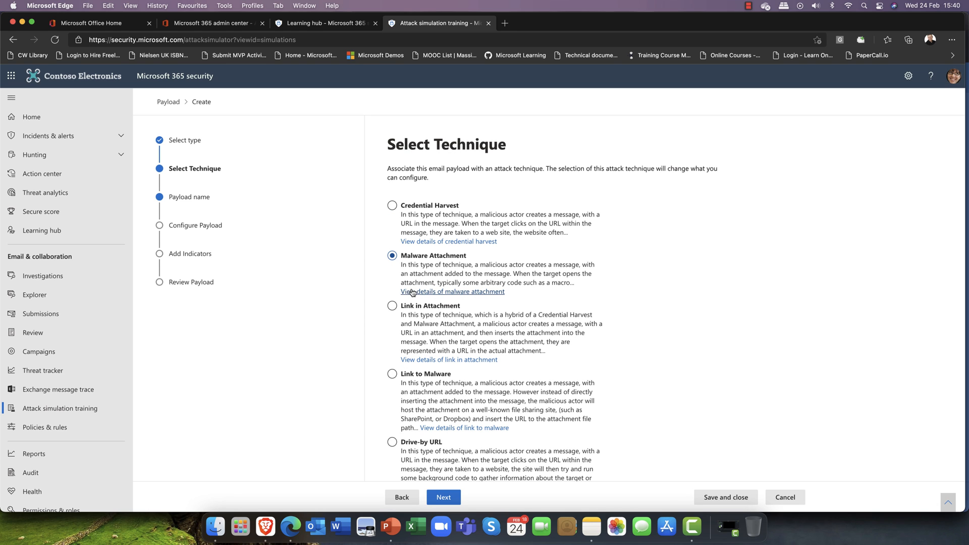
{"action": "left_click", "coordinate": [444, 498]}
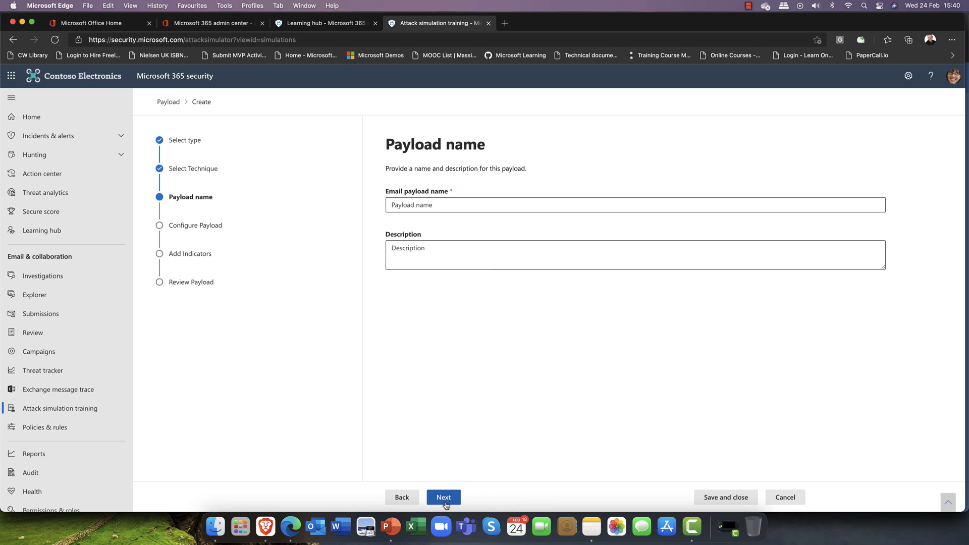
Name the payload 'bank1' and continue to its configuration
{"action": "left_click", "coordinate": [455, 206]}
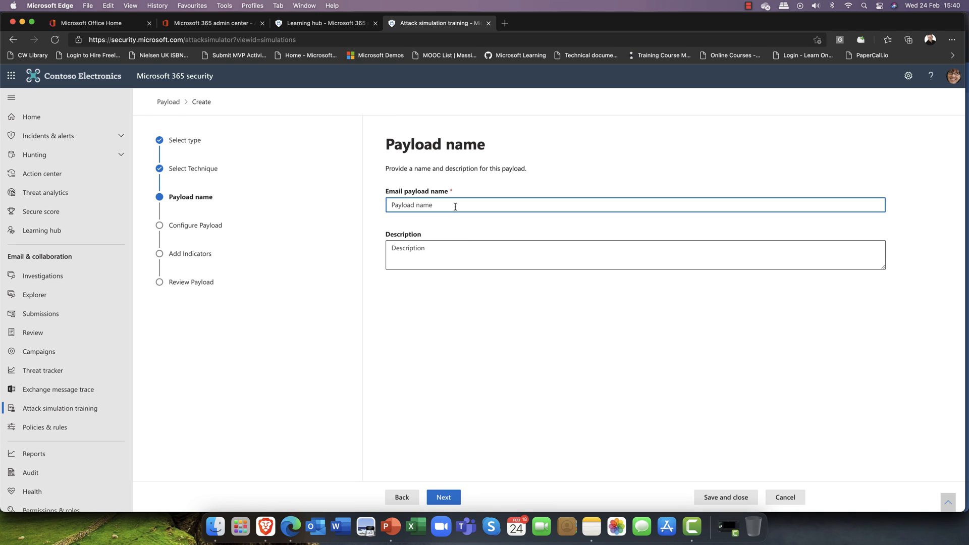
{"action": "type", "text": "bank1"}
{"action": "left_click", "coordinate": [442, 499]}
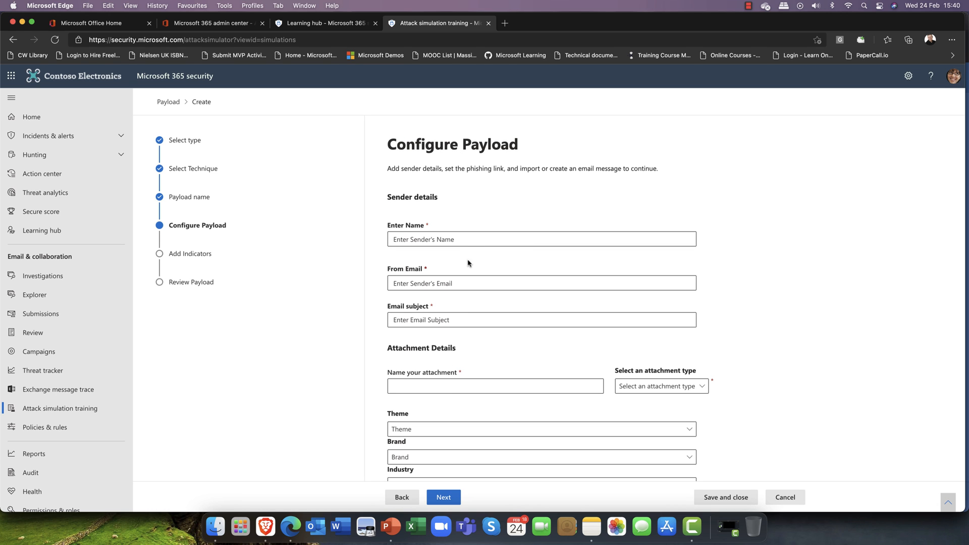
Enter the sender's display name under Sender details
{"action": "left_click", "coordinate": [466, 241]}
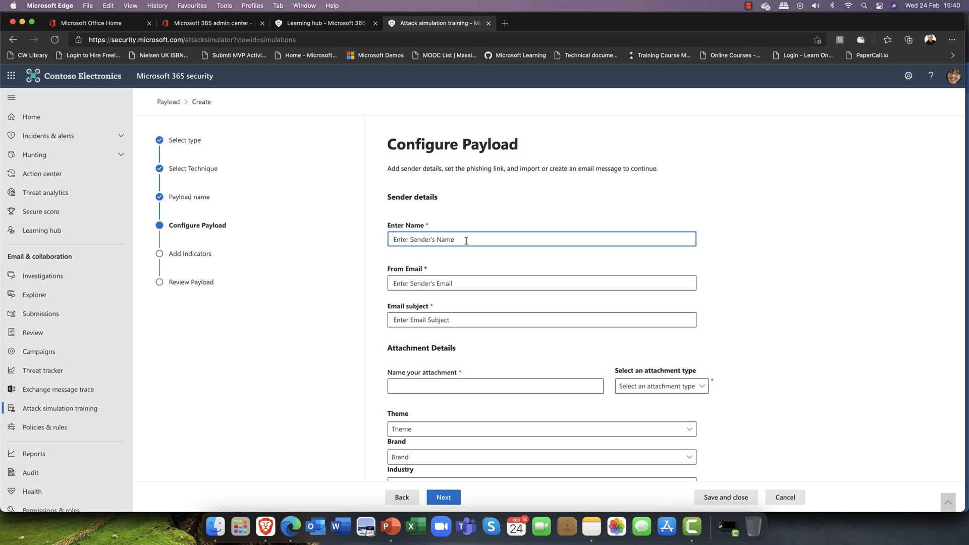
{"action": "type", "text": "Bill Gates"}
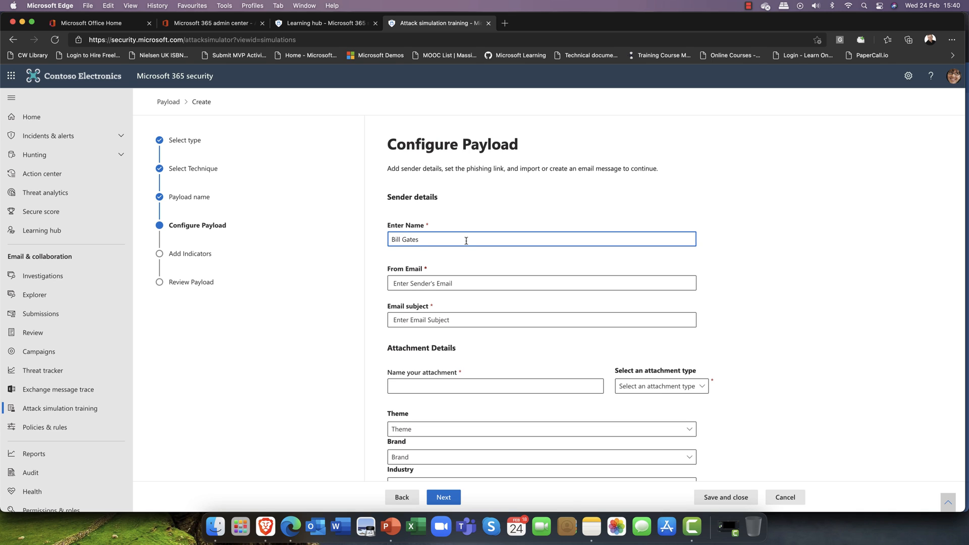
Enter the sender's email address in the payload's From Email field
{"action": "left_click", "coordinate": [433, 286]}
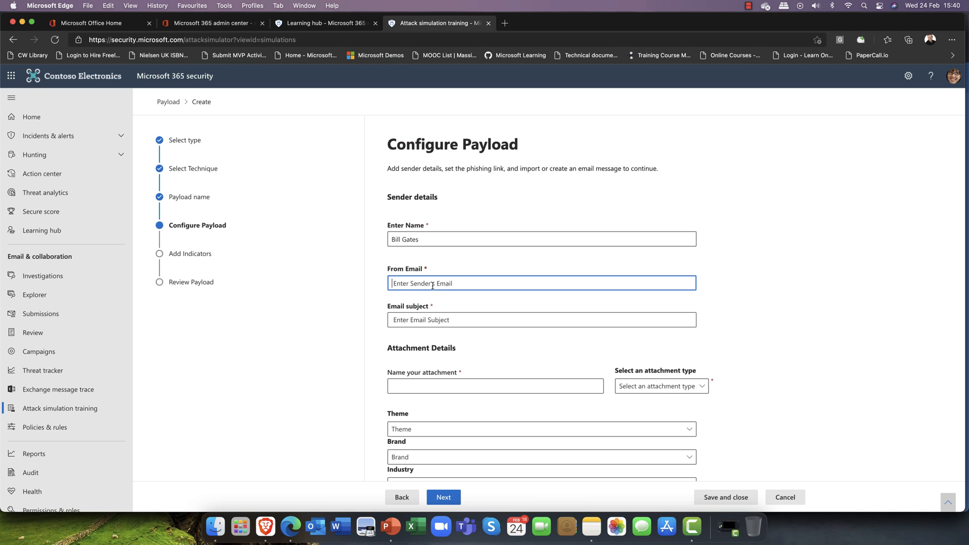
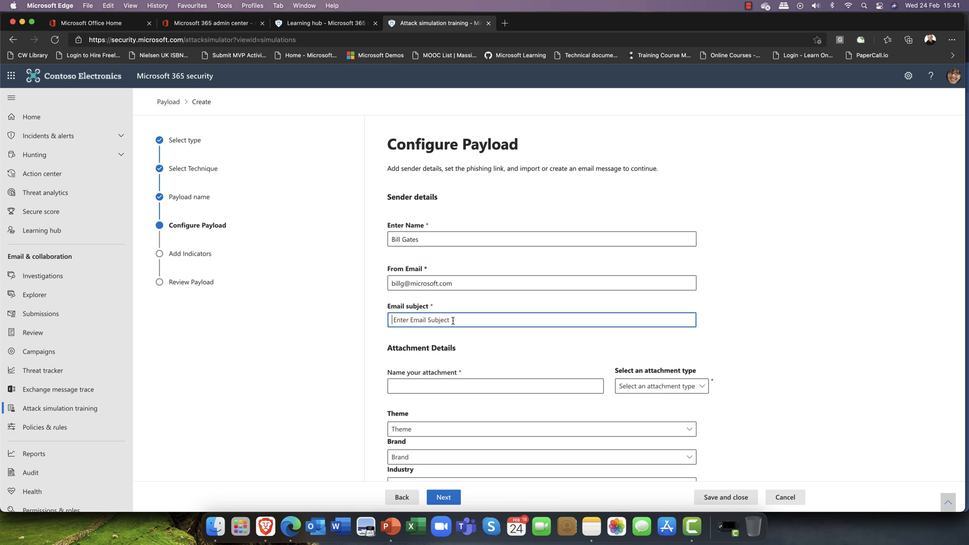
Begin typing 'New Job' as the payload email's subject line
{"action": "type", "text": "New Job Offering"}
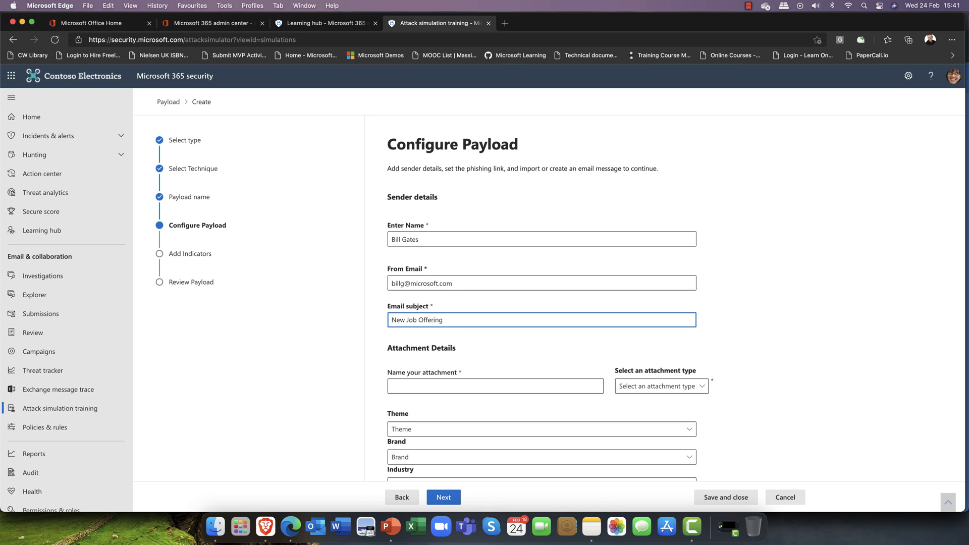
Name the payload attachment 'Job Offer' and bring up the attachment type list to pick Docx
{"action": "left_click", "coordinate": [439, 390]}
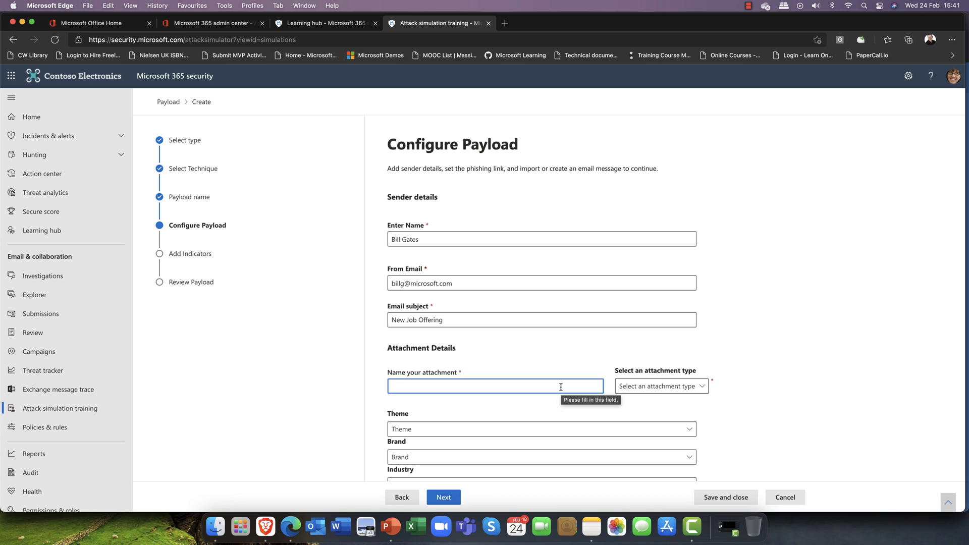
{"action": "type", "text": "Job Offer"}
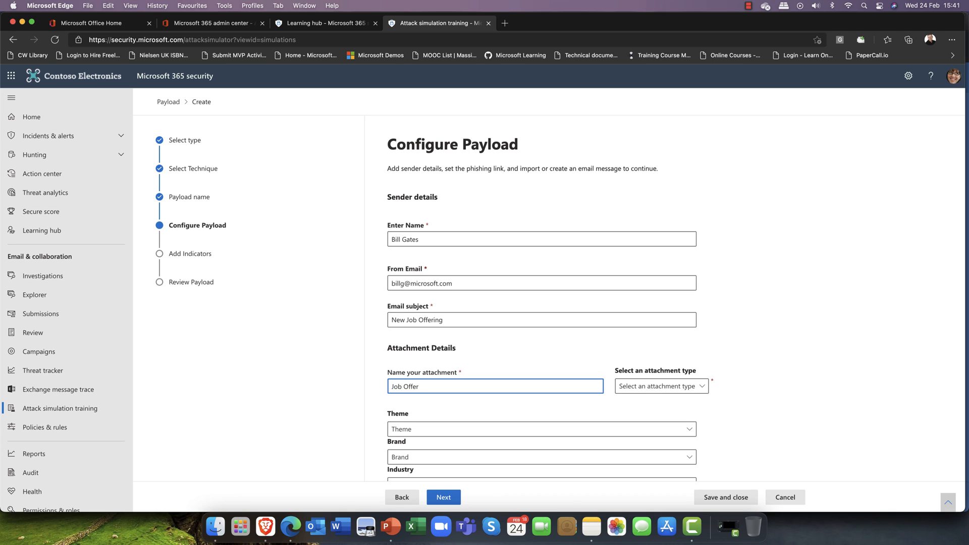
{"action": "left_click", "coordinate": [699, 388]}
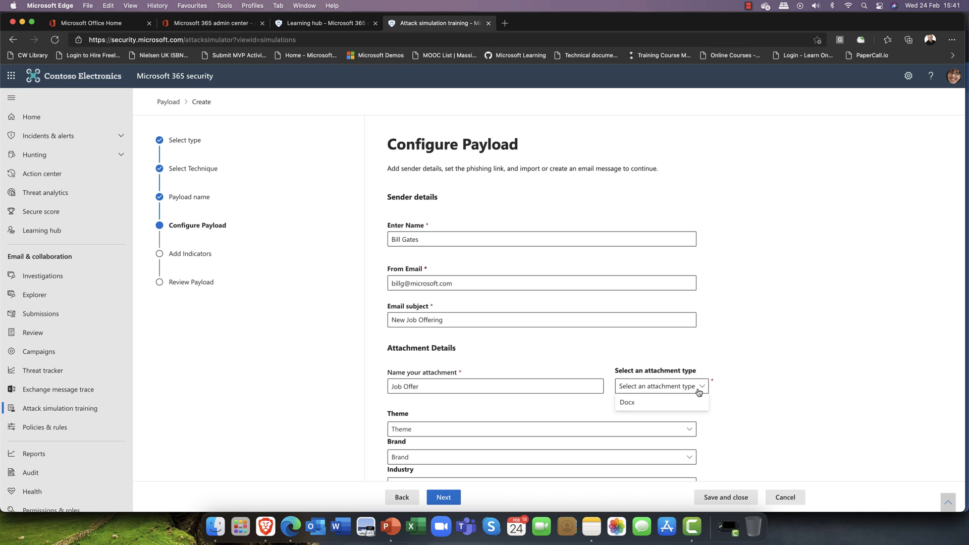
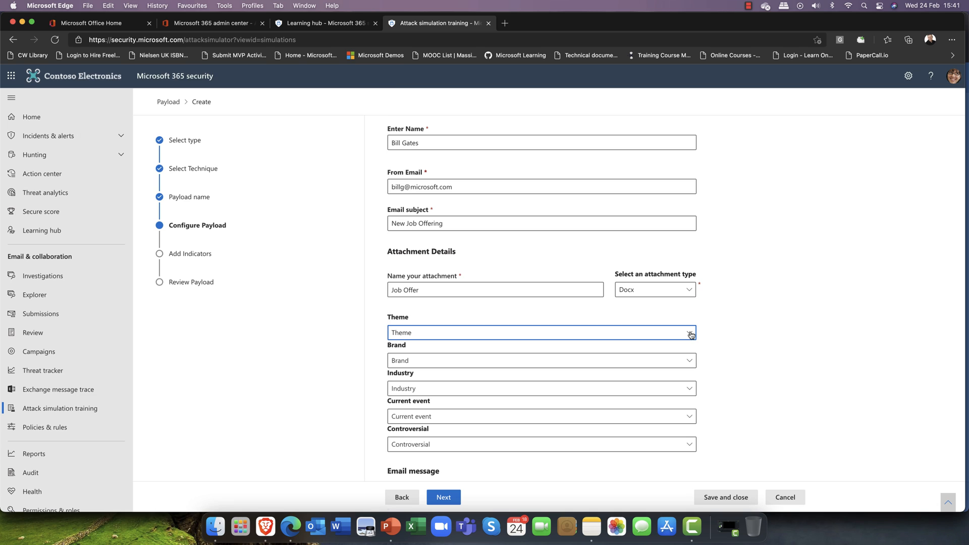
Pick Mail Received as the payload theme and Microsoft as the imitated brand
{"action": "left_click", "coordinate": [691, 334]}
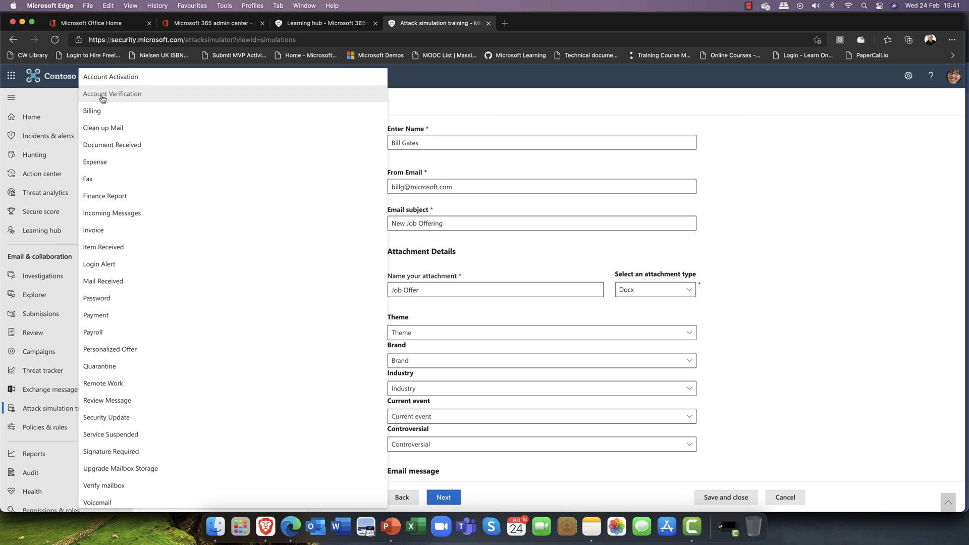
{"action": "left_click", "coordinate": [112, 287]}
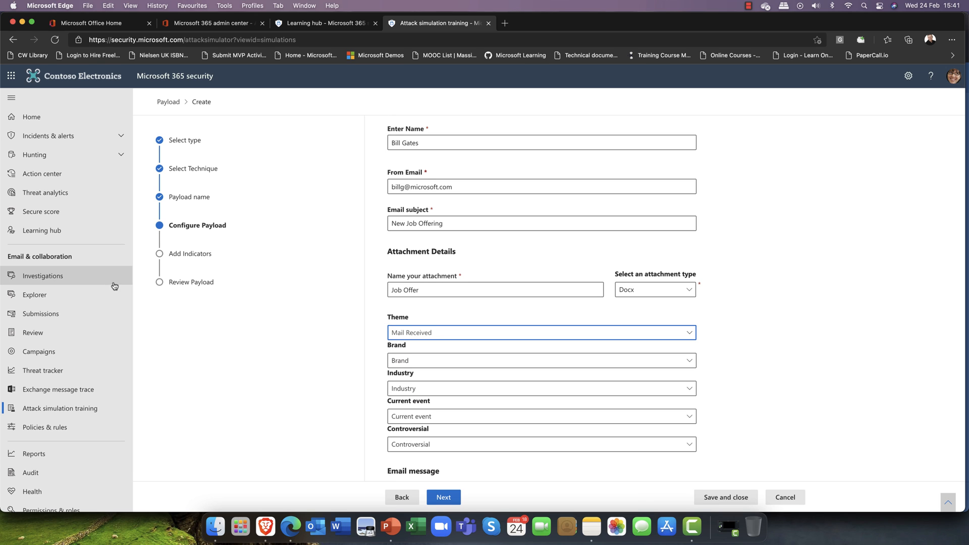
{"action": "left_click", "coordinate": [468, 364]}
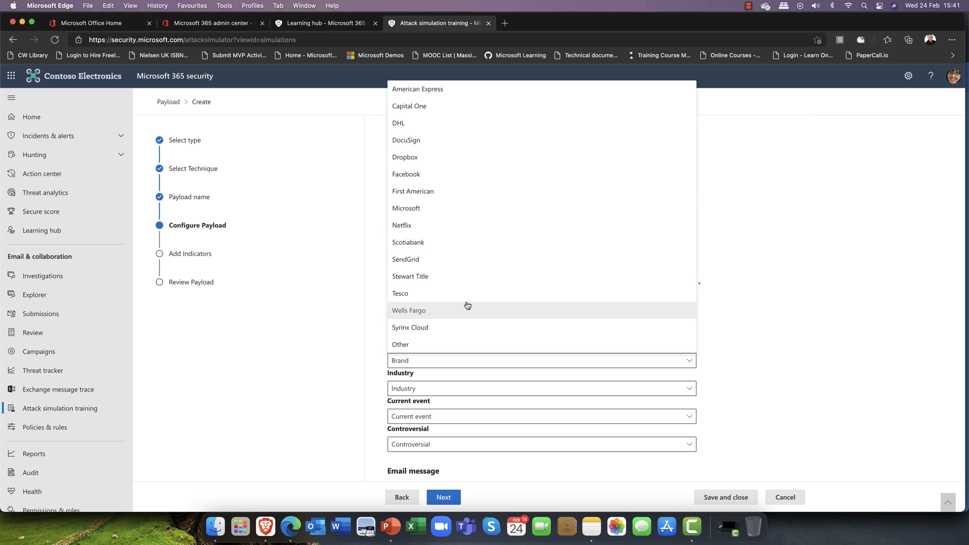
{"action": "left_click", "coordinate": [468, 212]}
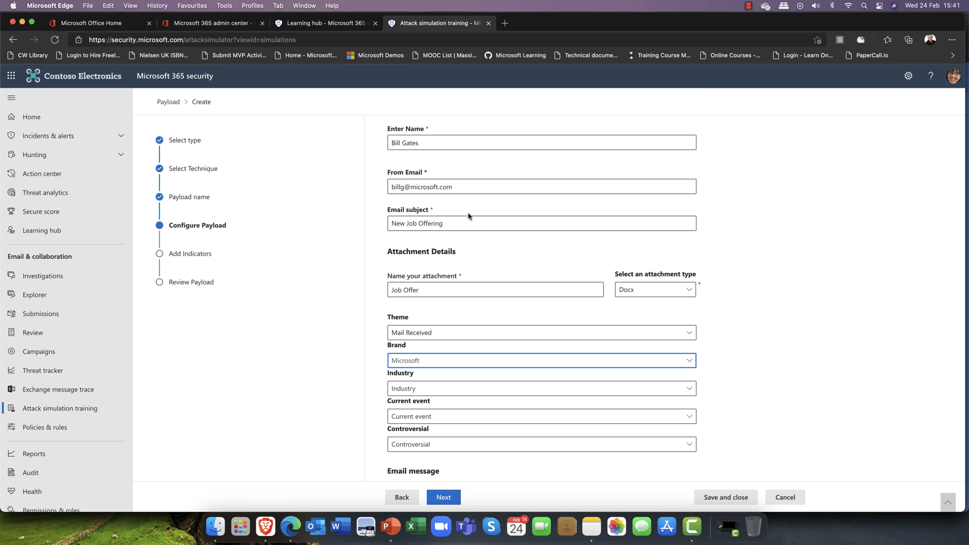
{"action": "left_click", "coordinate": [459, 393]}
{"action": "left_click", "coordinate": [458, 393]}
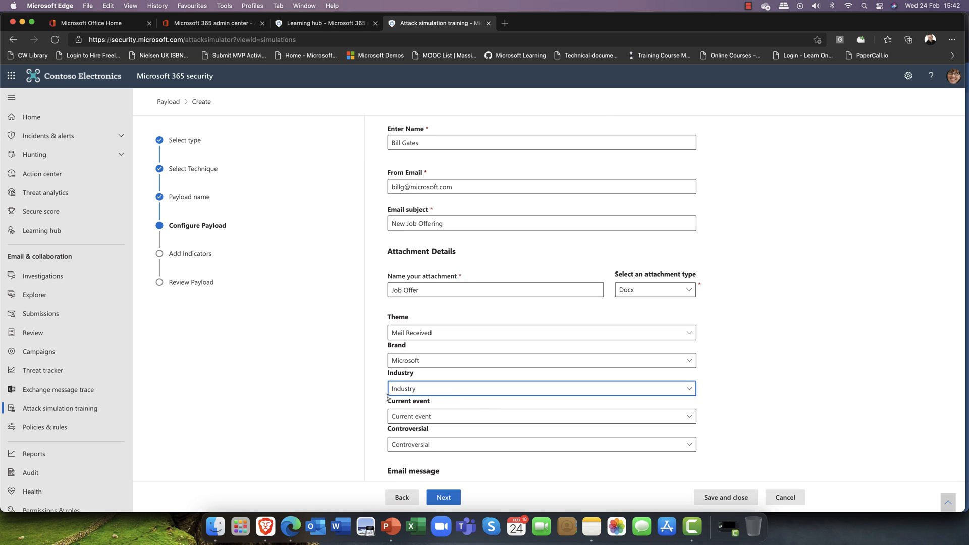
{"action": "left_click", "coordinate": [407, 394]}
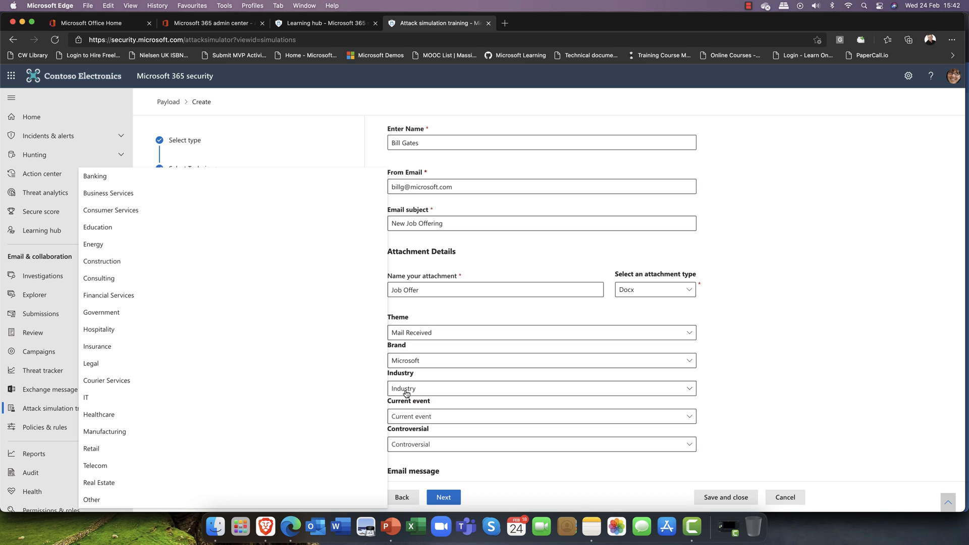
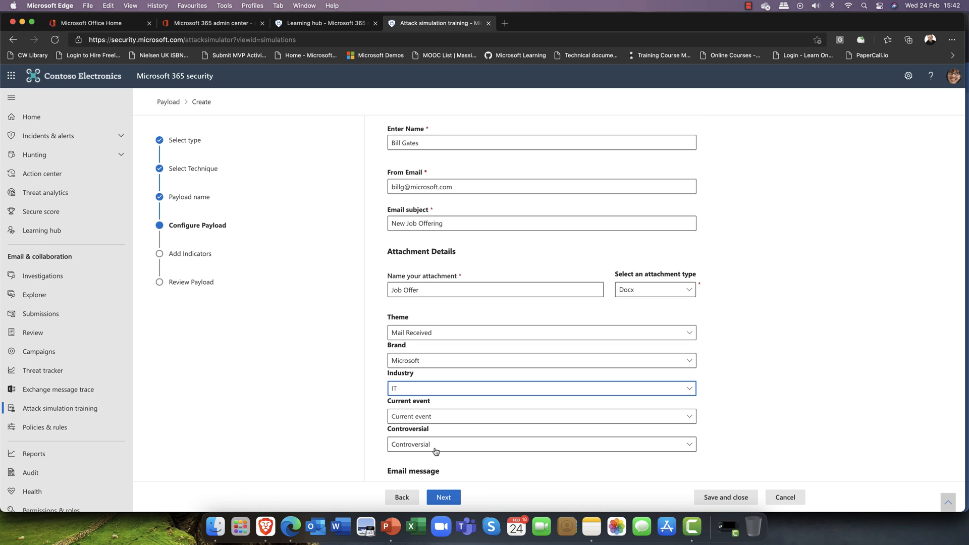
Set the payload's Current event to Yes and Controversial to No
{"action": "left_click", "coordinate": [450, 417]}
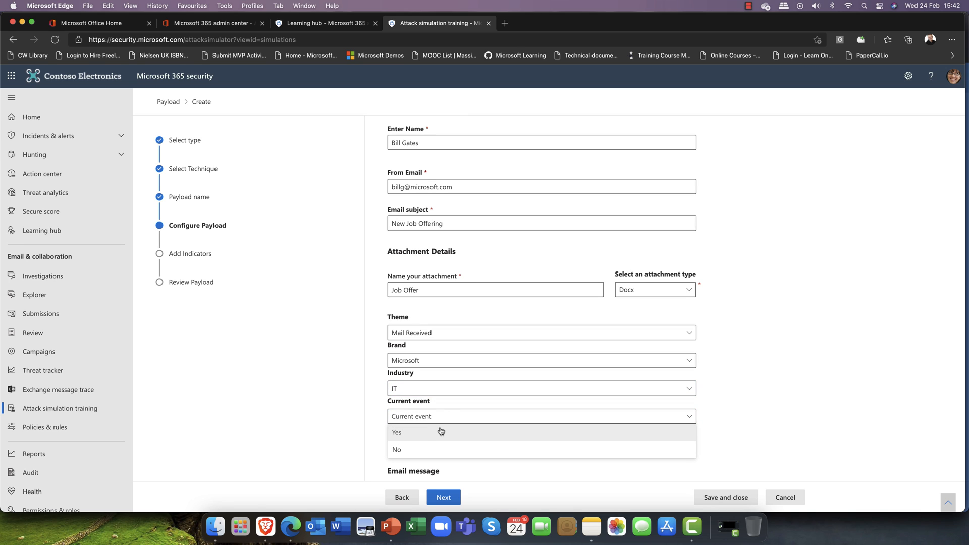
{"action": "left_click", "coordinate": [441, 433]}
{"action": "left_click", "coordinate": [445, 449]}
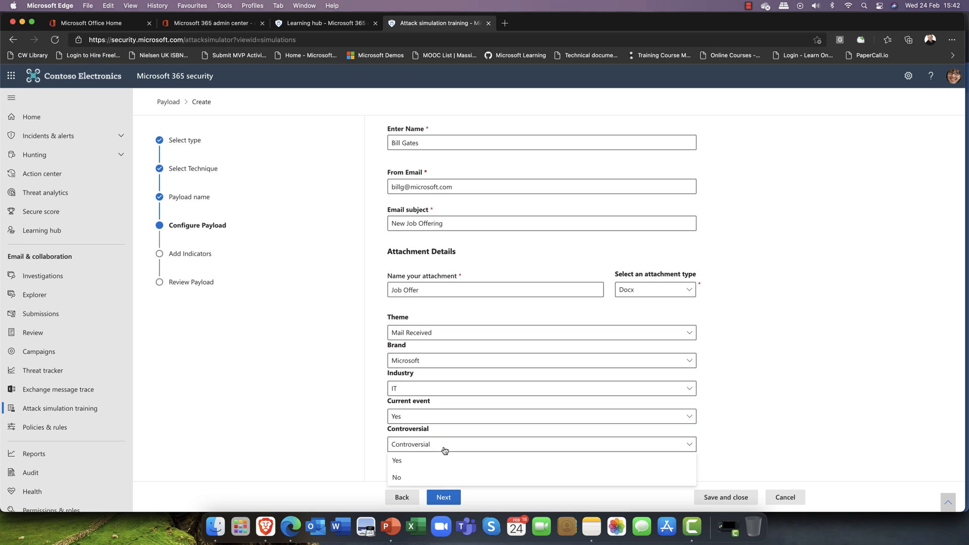
{"action": "left_click", "coordinate": [437, 478]}
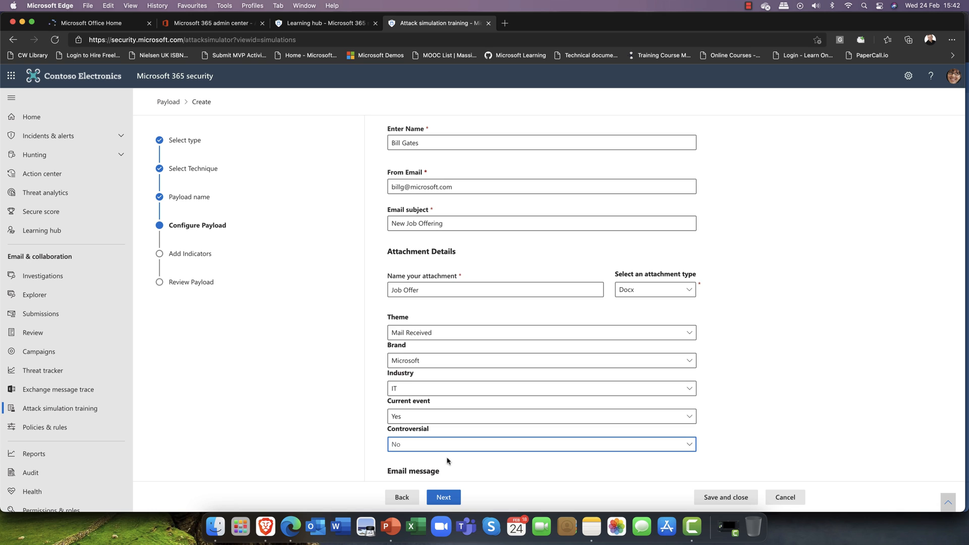
{"action": "scroll", "coordinate": [447, 461], "scroll_direction": "down", "scroll_amount": 5}
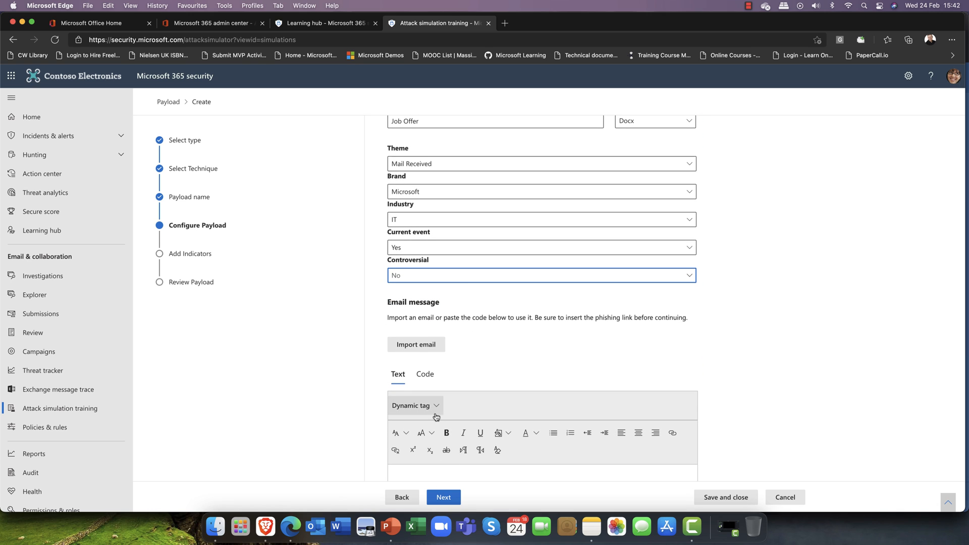
{"action": "scroll", "coordinate": [470, 424], "scroll_direction": "down", "scroll_amount": 5}
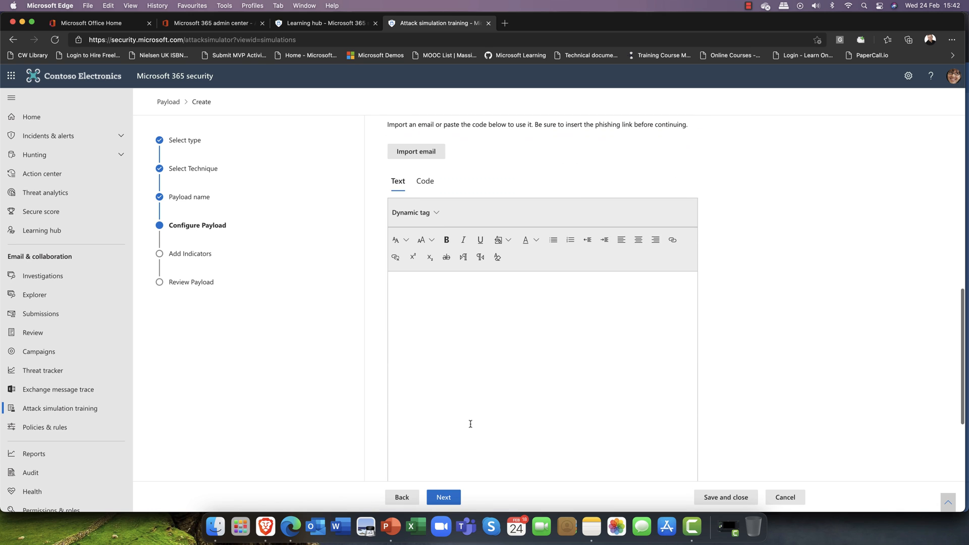
Write 'Come and work for us' as the phishing email body text
{"action": "left_click", "coordinate": [431, 287]}
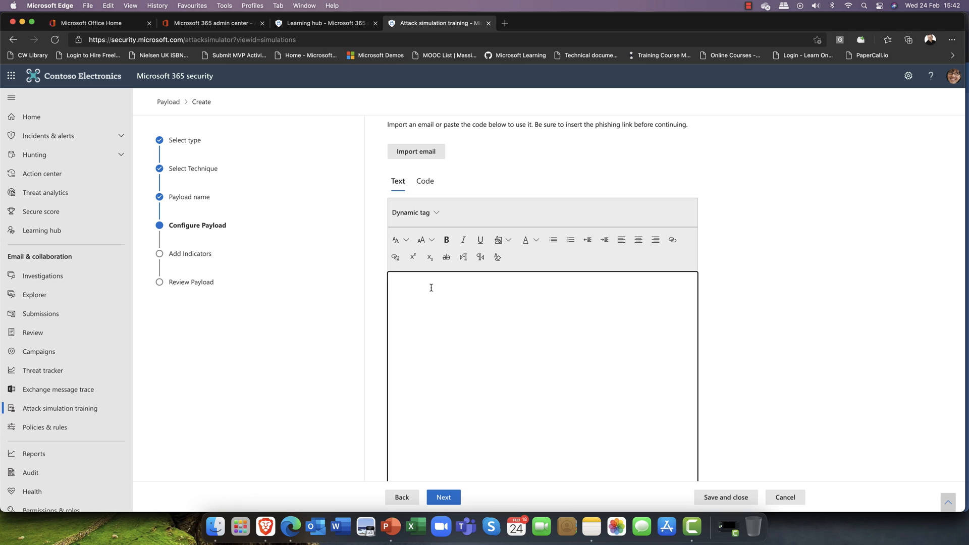
{"action": "type", "text": "Come and work for us."}
{"action": "scroll", "coordinate": [429, 202], "scroll_direction": "down", "scroll_amount": 1}
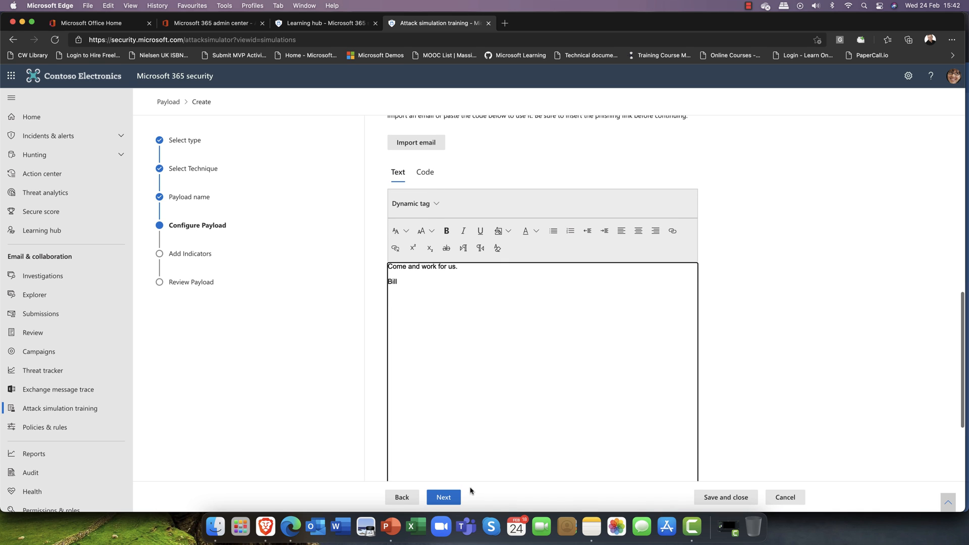
Skip Add Indicators, review the bank1 payload, and submit it
{"action": "left_click", "coordinate": [446, 497]}
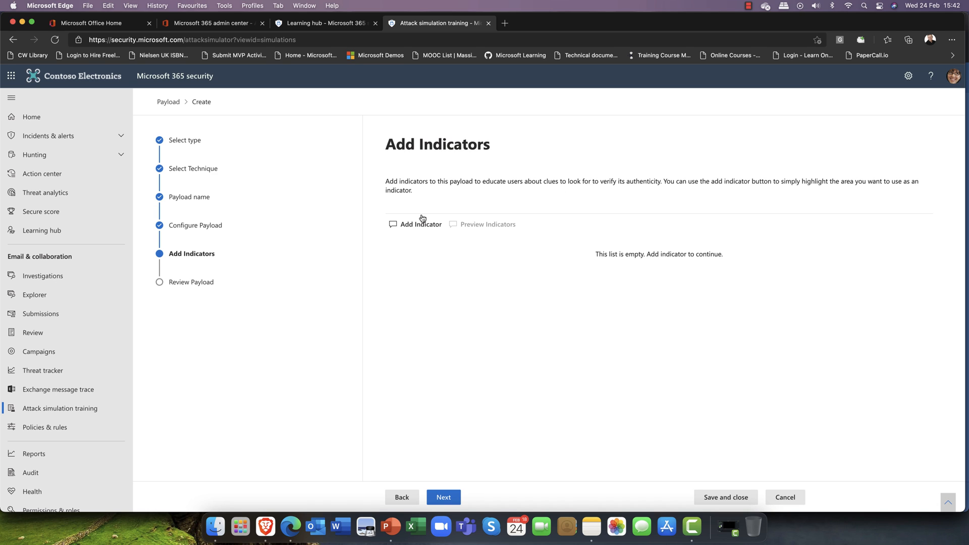
{"action": "left_click", "coordinate": [445, 498]}
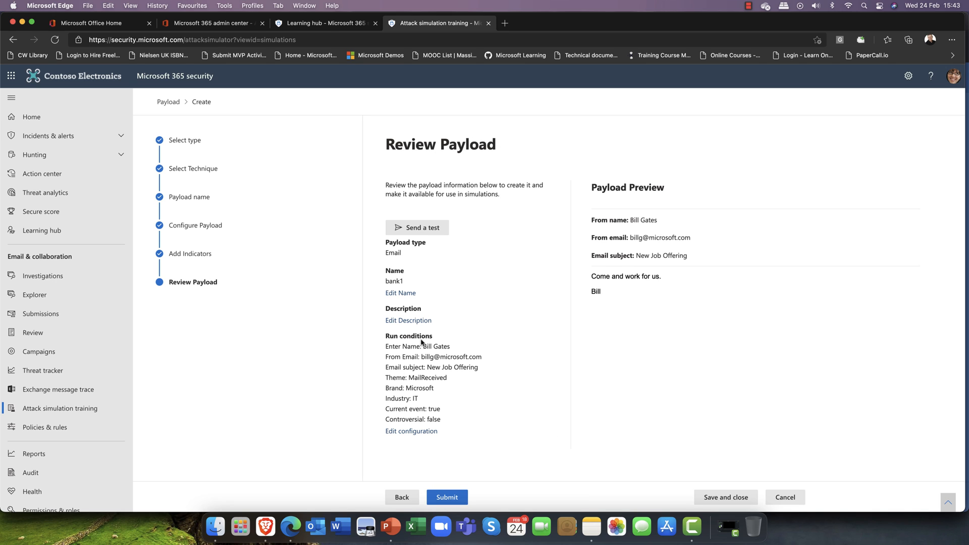
{"action": "left_click", "coordinate": [445, 500]}
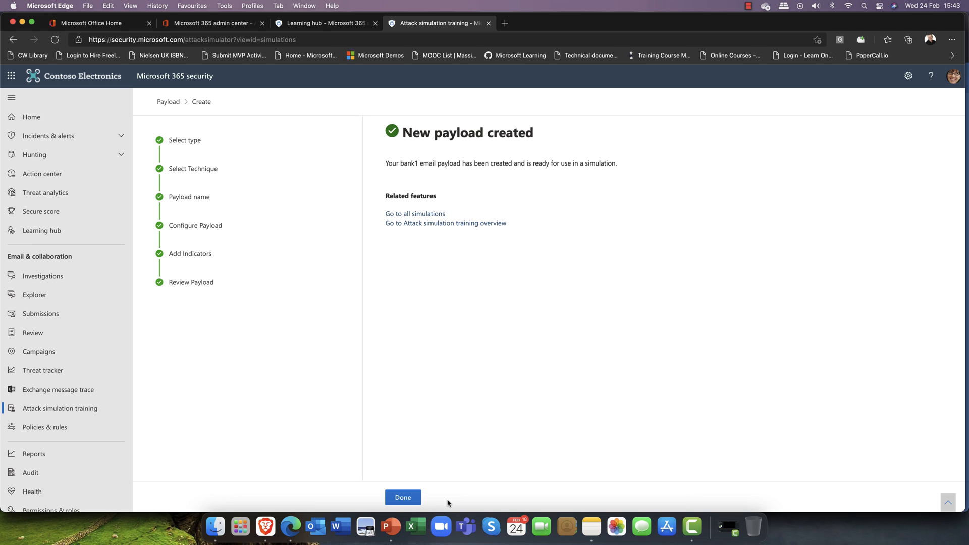
Choose the bank1 payload for the simulation and continue to Target Users
{"action": "left_click", "coordinate": [411, 500]}
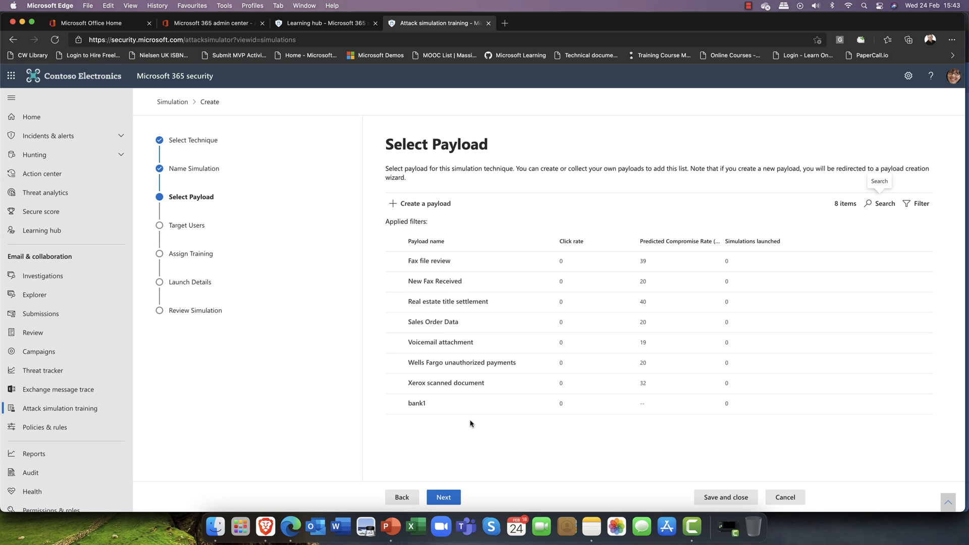
{"action": "left_click", "coordinate": [397, 404]}
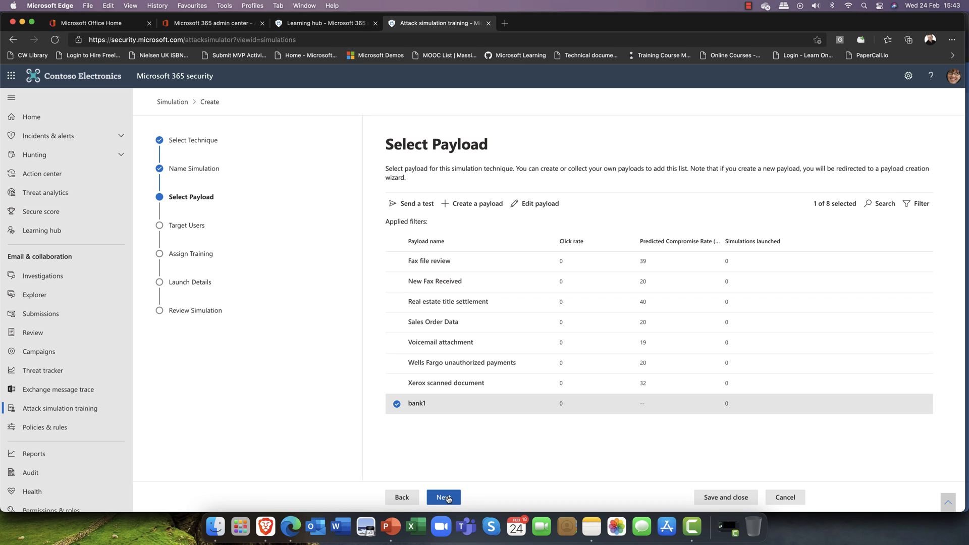
{"action": "left_click", "coordinate": [444, 497]}
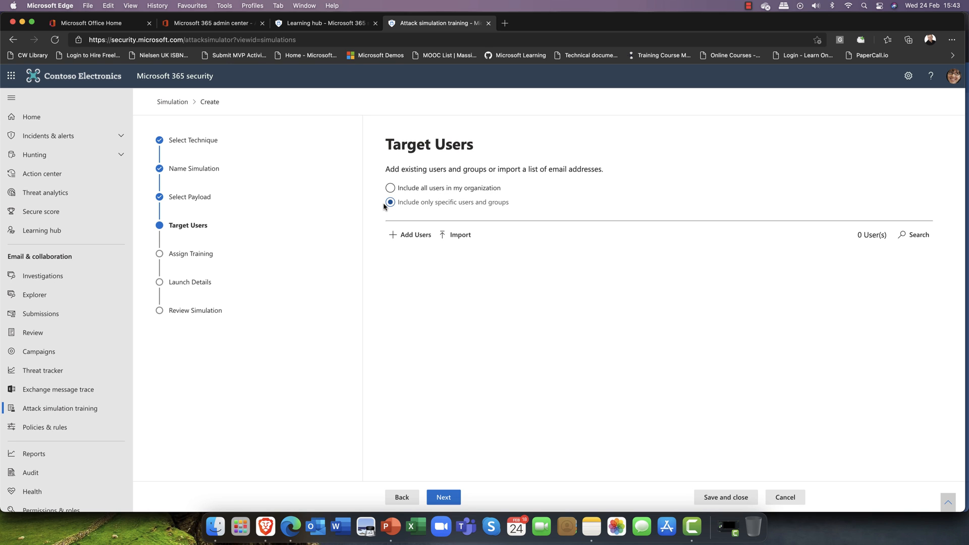
Search the directory for the user and add that one user as the simulation target
{"action": "left_click", "coordinate": [406, 236]}
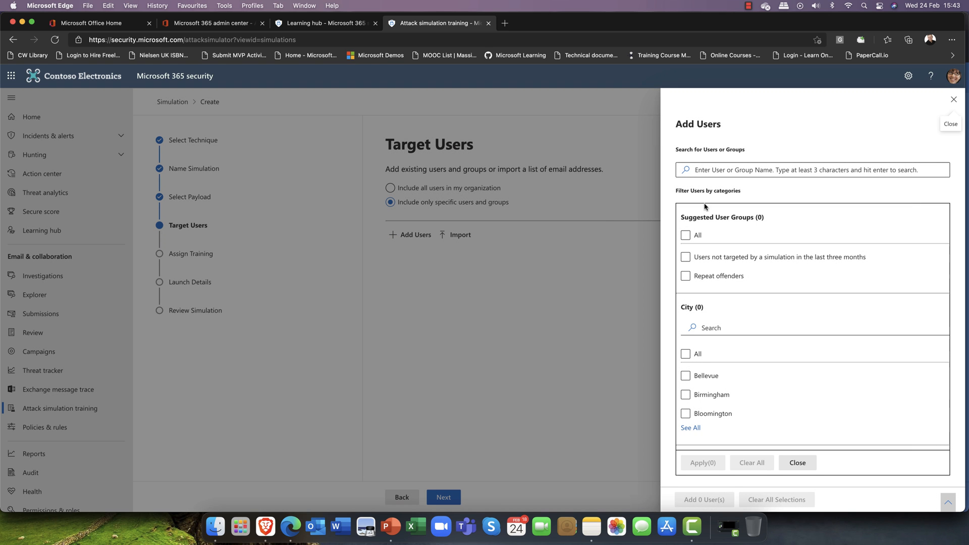
{"action": "left_click", "coordinate": [740, 172]}
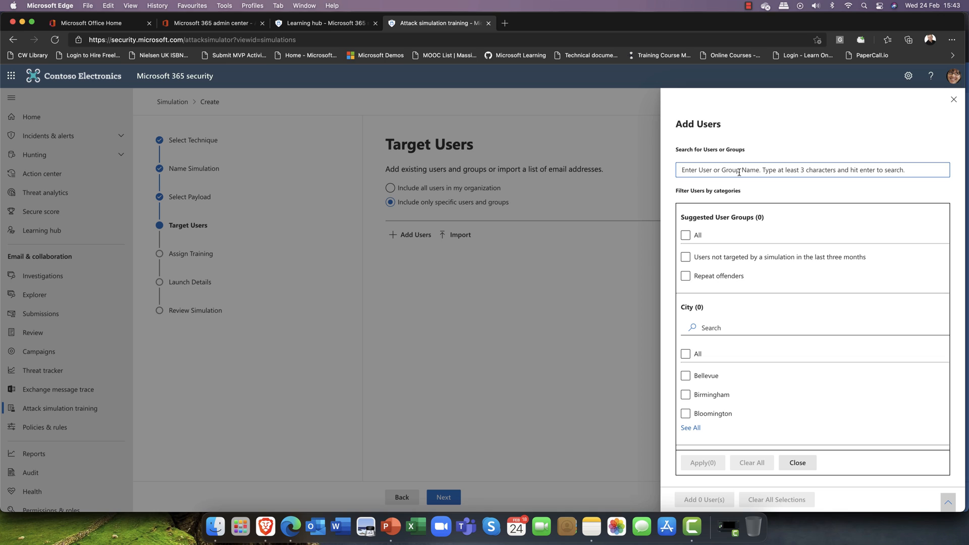
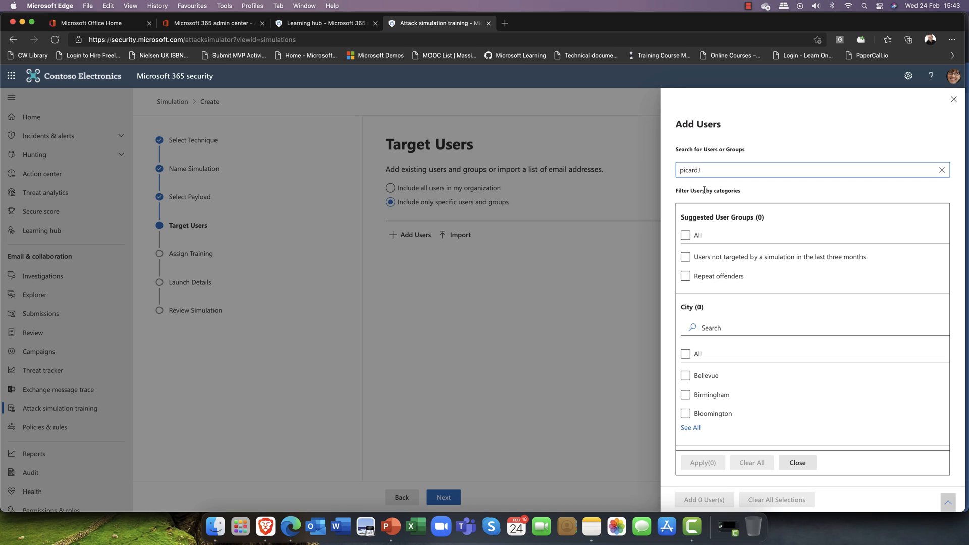
{"action": "key", "text": "Return"}
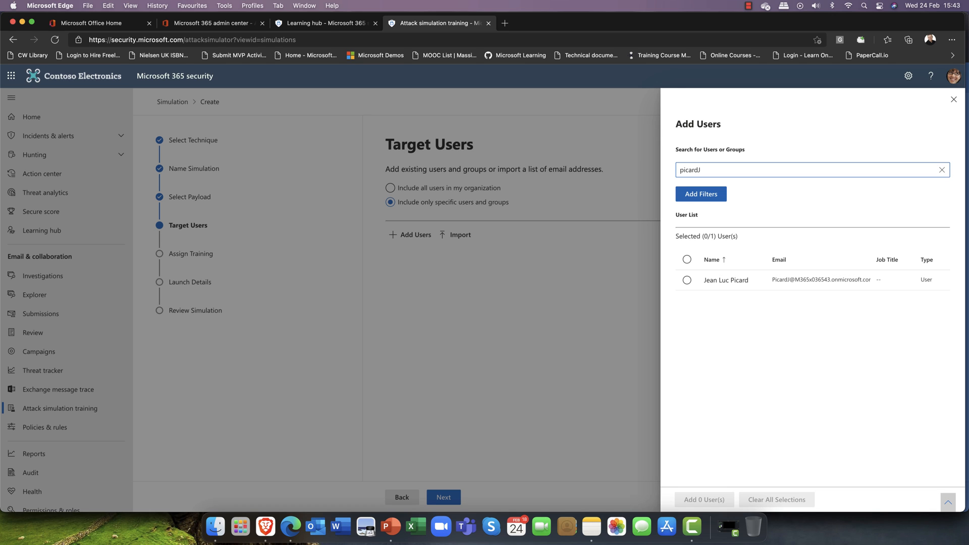
{"action": "left_click", "coordinate": [687, 280]}
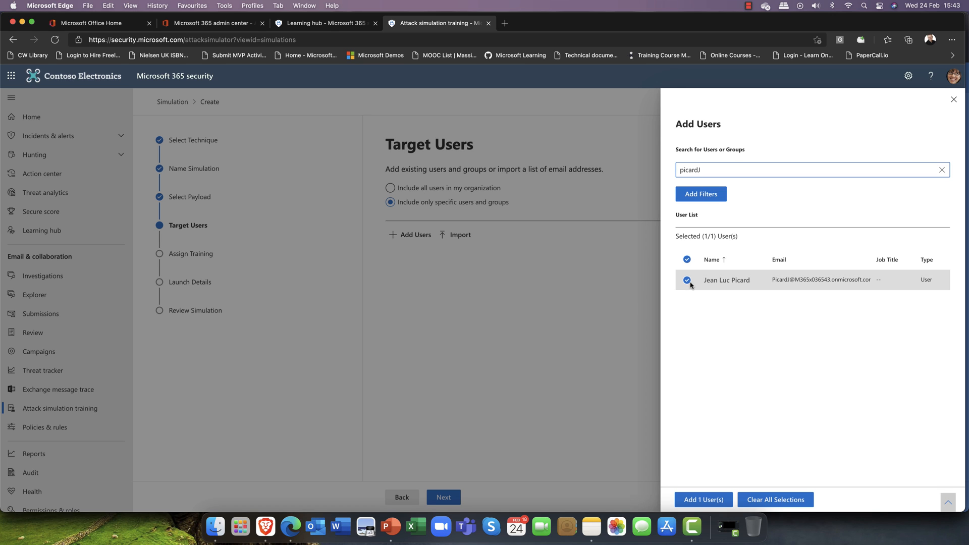
{"action": "left_click", "coordinate": [695, 502]}
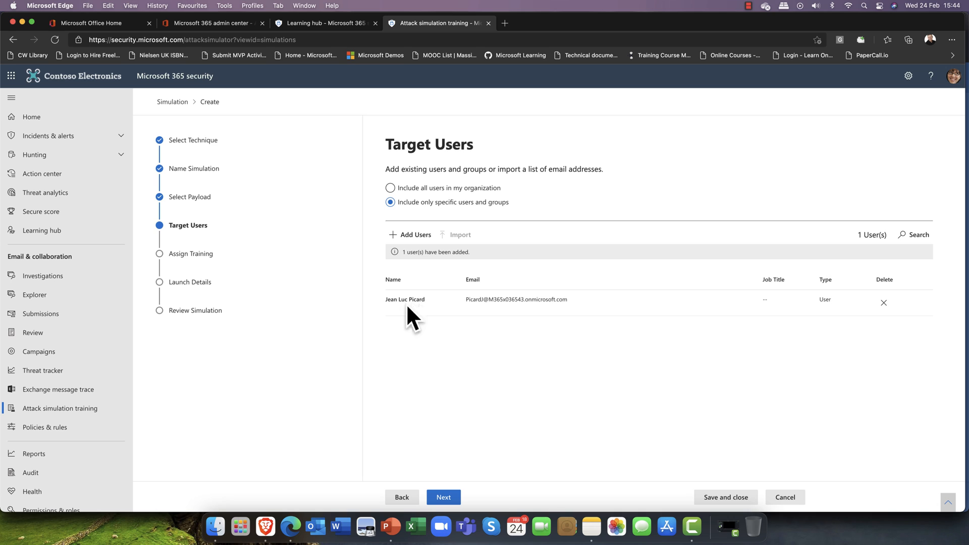
Keep Microsoft training experience (Recommended), due 30 days after the simulation ends
{"action": "left_click", "coordinate": [442, 502]}
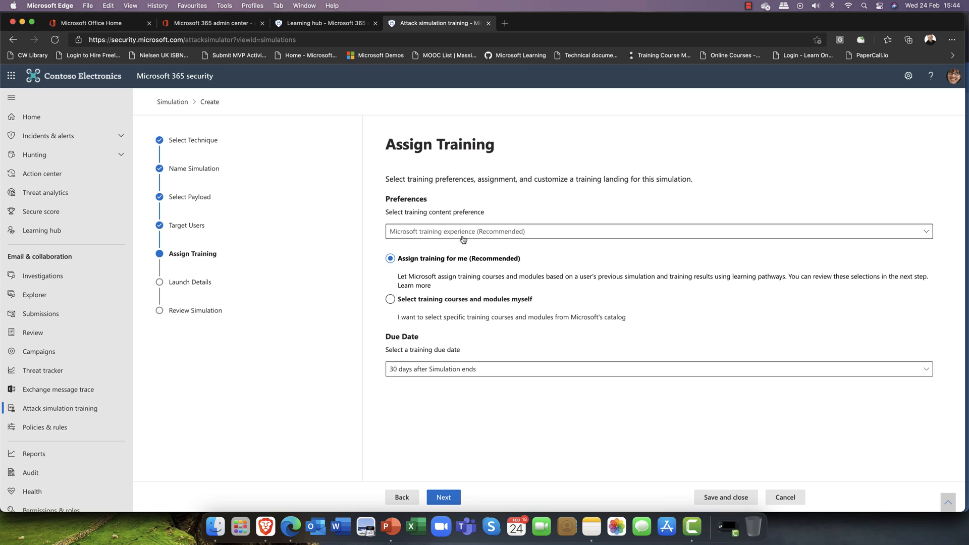
{"action": "left_click", "coordinate": [530, 234]}
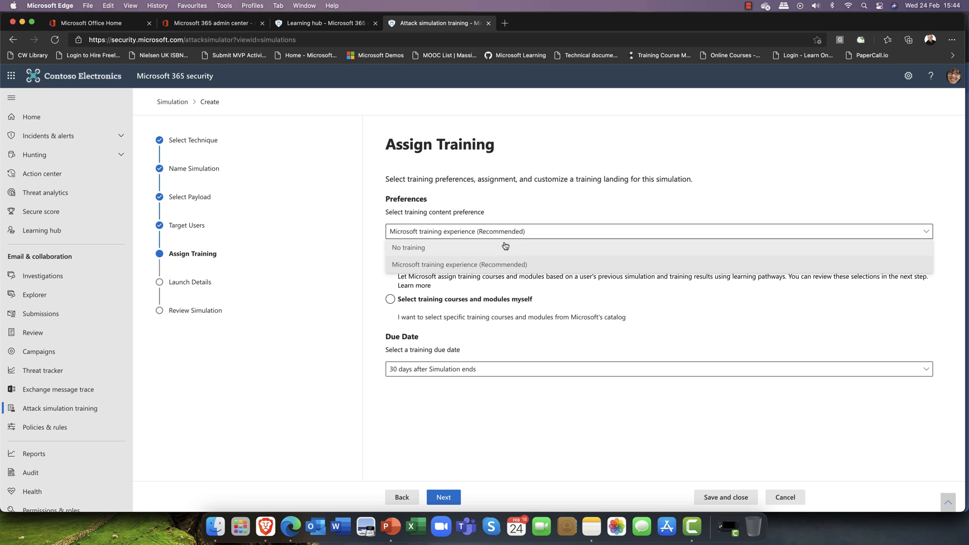
{"action": "left_click", "coordinate": [500, 265]}
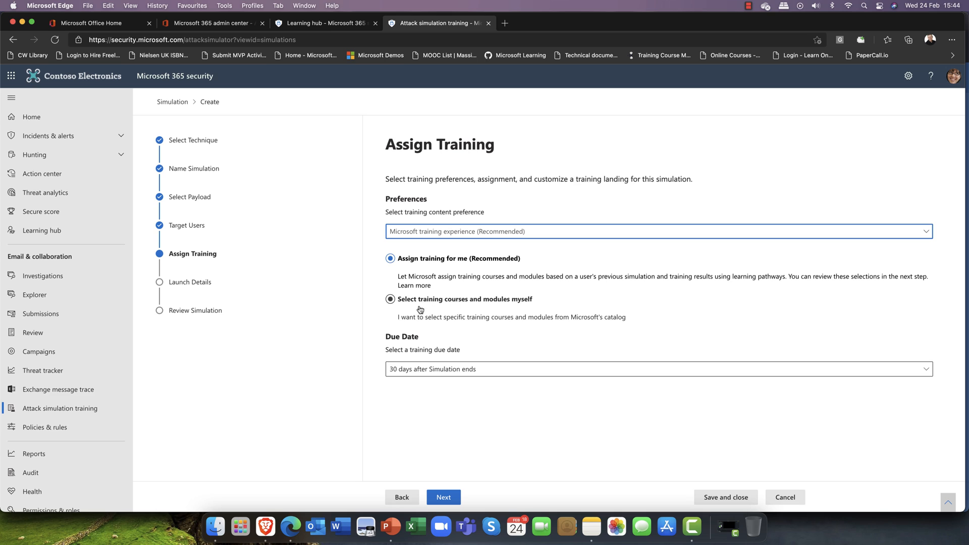
{"action": "left_click", "coordinate": [391, 301]}
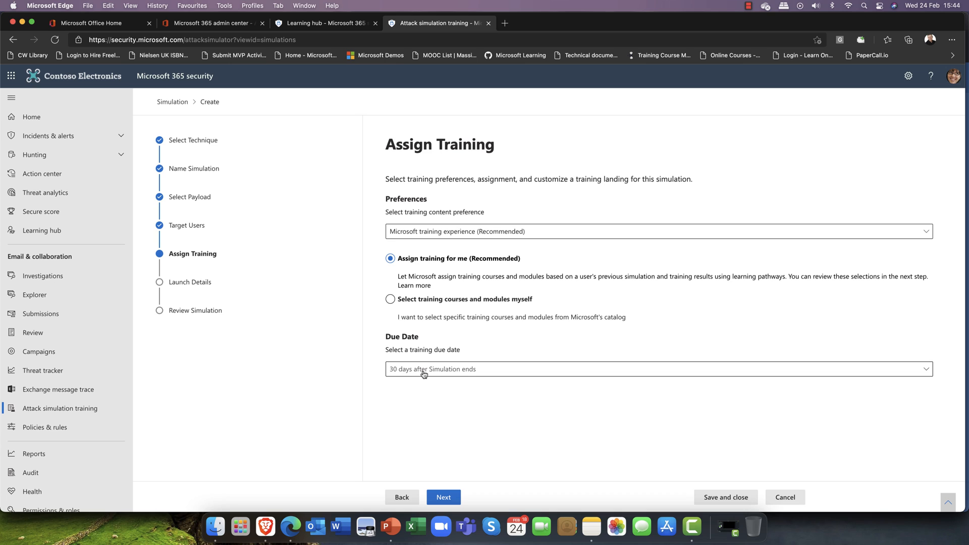
{"action": "left_click", "coordinate": [485, 376]}
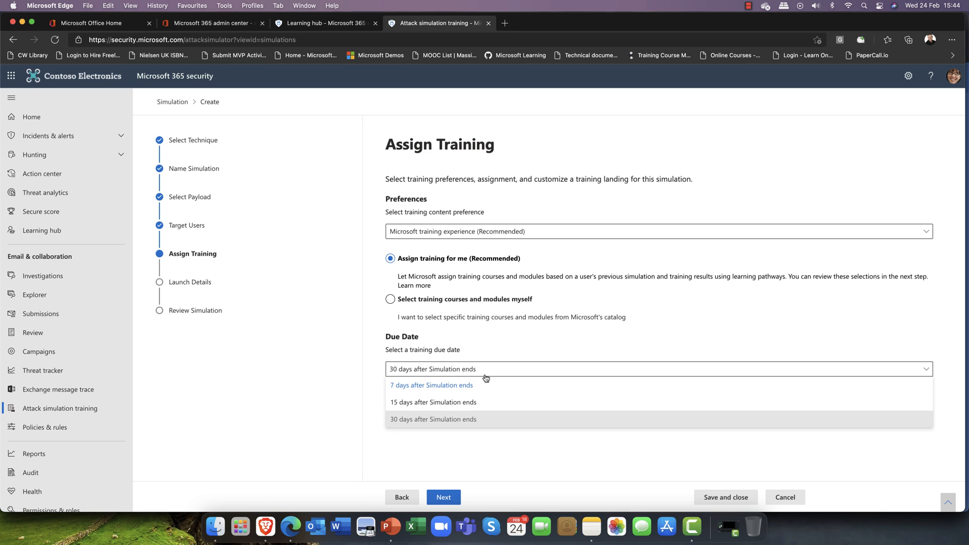
{"action": "left_click", "coordinate": [486, 378]}
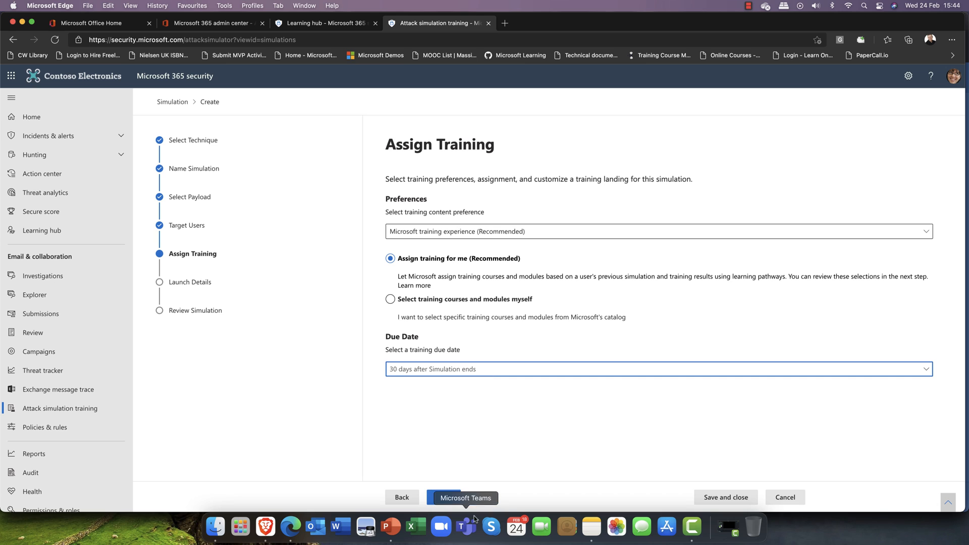
{"action": "left_click", "coordinate": [444, 499]}
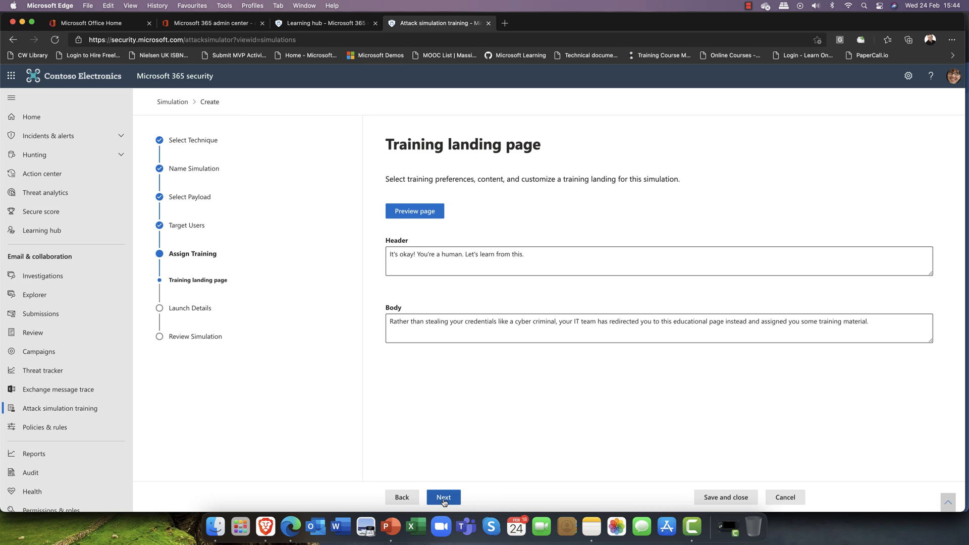
Preview the landing page headed 'It's okay! You're a human. Let's learn from this.' and close it
{"action": "left_click", "coordinate": [421, 212]}
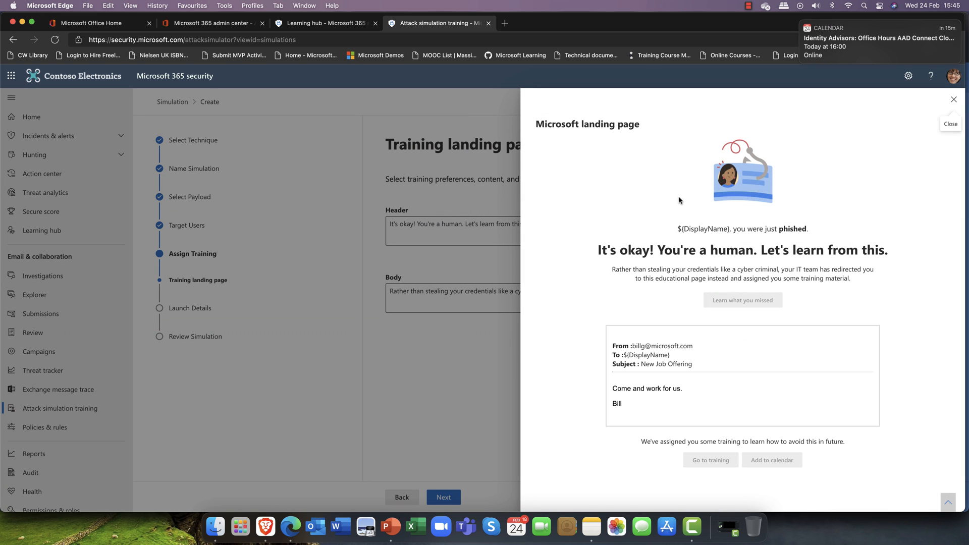
{"action": "left_click", "coordinate": [801, 22]}
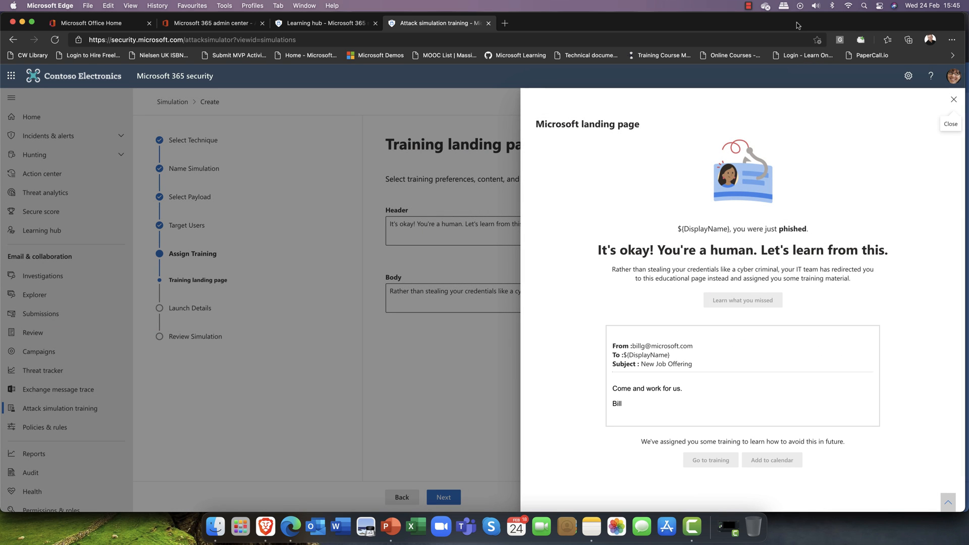
{"action": "left_click", "coordinate": [639, 190]}
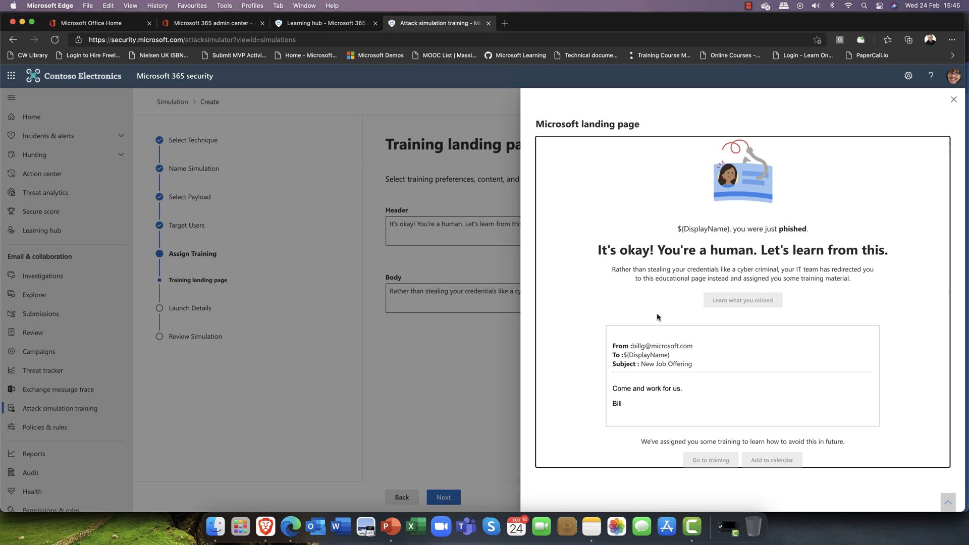
{"action": "left_click", "coordinate": [953, 100]}
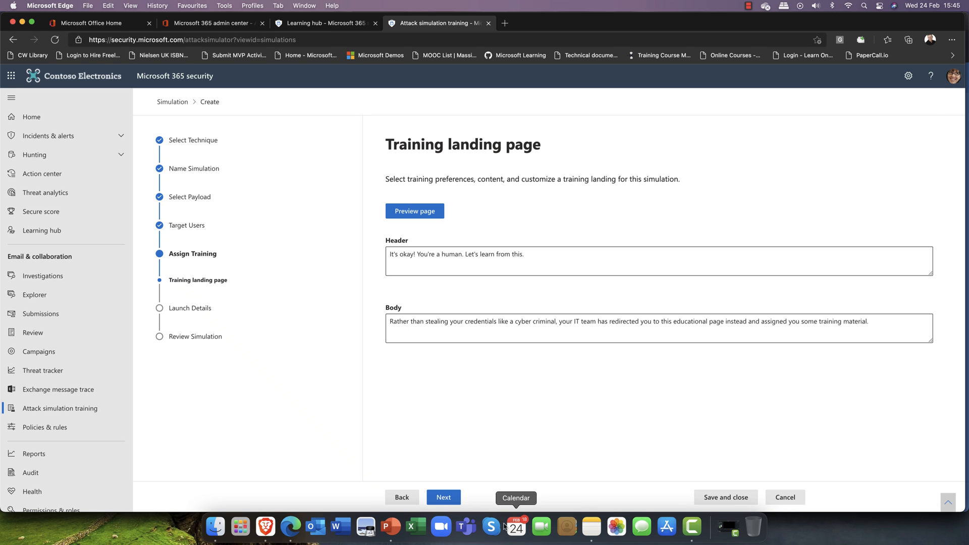
Keep immediate launch with a 2-day duration, then review and submit Scottish HR Test
{"action": "left_click", "coordinate": [440, 499]}
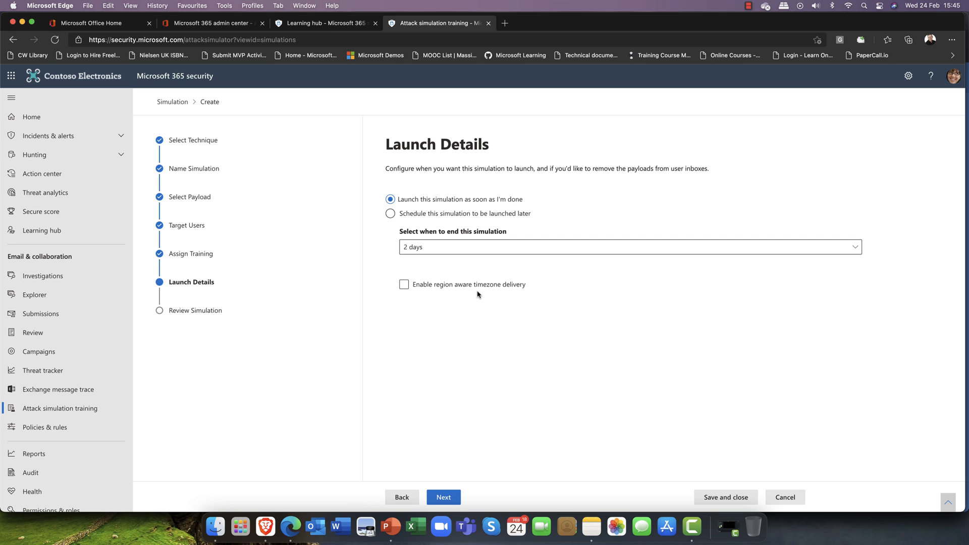
{"action": "left_click", "coordinate": [445, 498]}
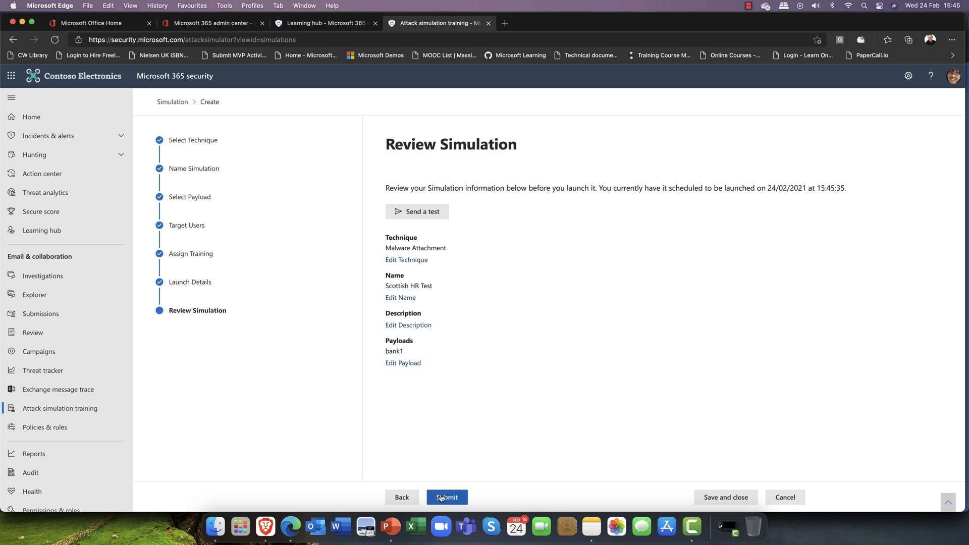
{"action": "left_click", "coordinate": [443, 499]}
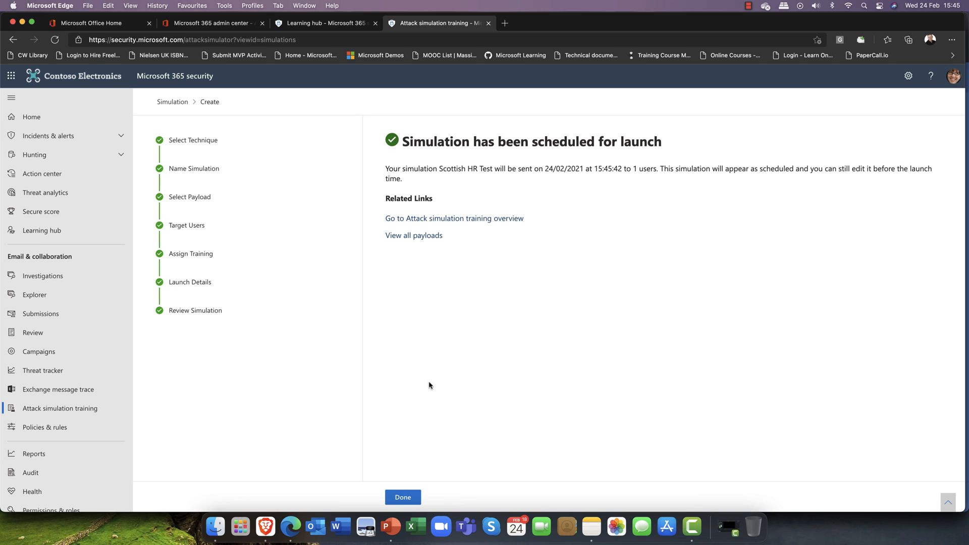
Return to the simulations list and show Edge's window list from the Dock
{"action": "left_click", "coordinate": [403, 498]}
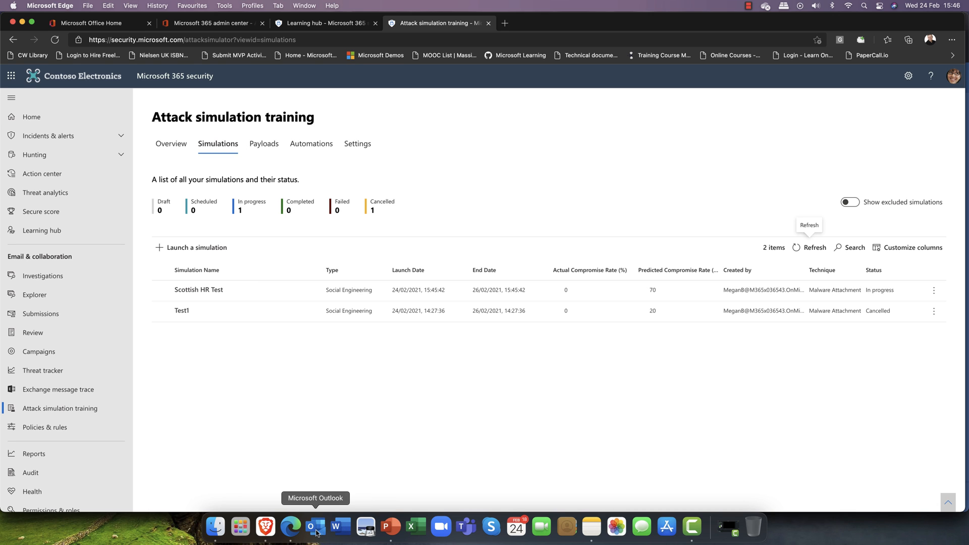
{"action": "right_click", "coordinate": [296, 532]}
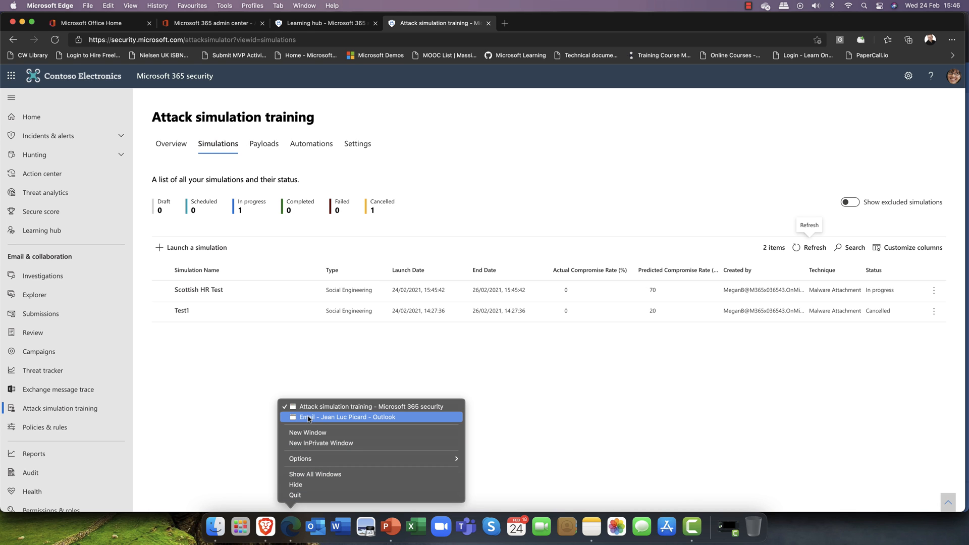
Switch to Outlook and pop out the New Job Offering email with Job Offer.Docx attached
{"action": "left_click", "coordinate": [308, 417]}
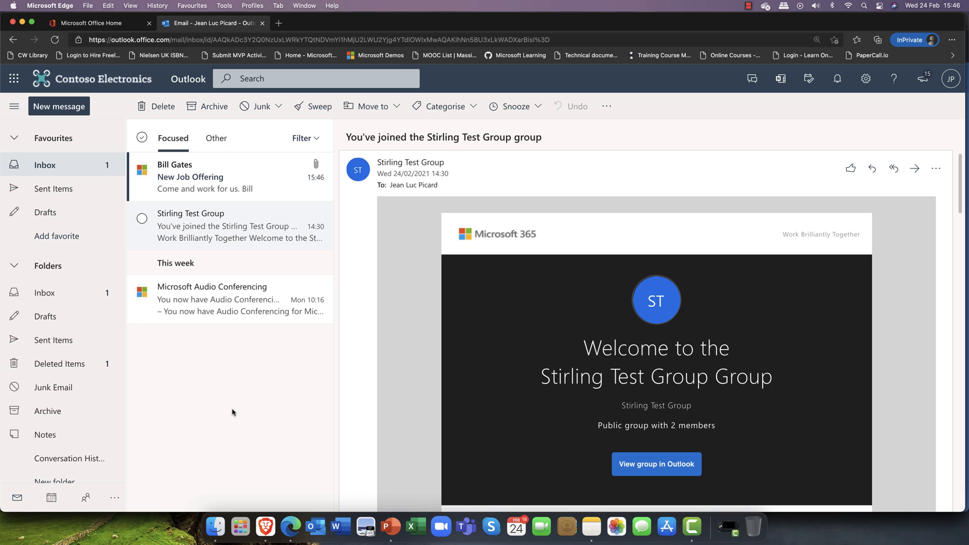
{"action": "left_click", "coordinate": [174, 180]}
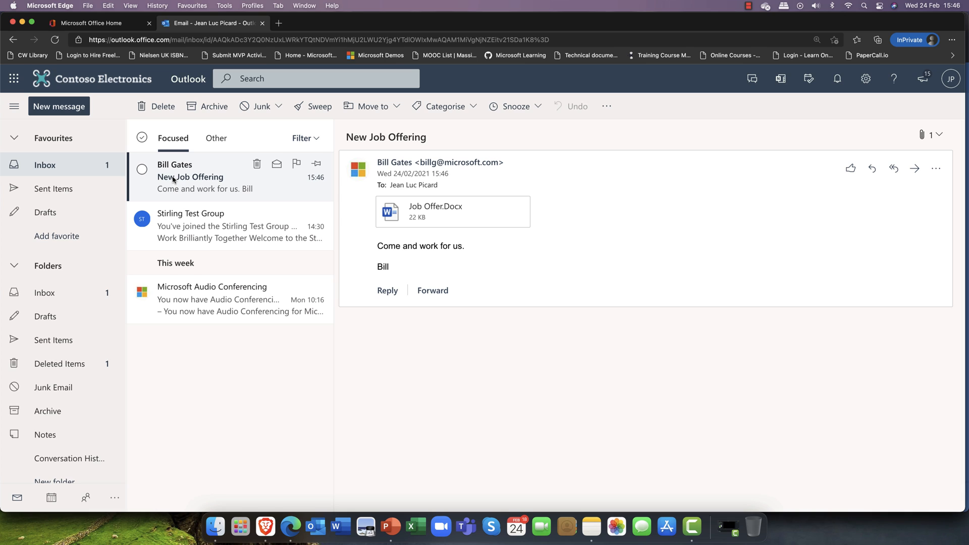
{"action": "left_click", "coordinate": [143, 169]}
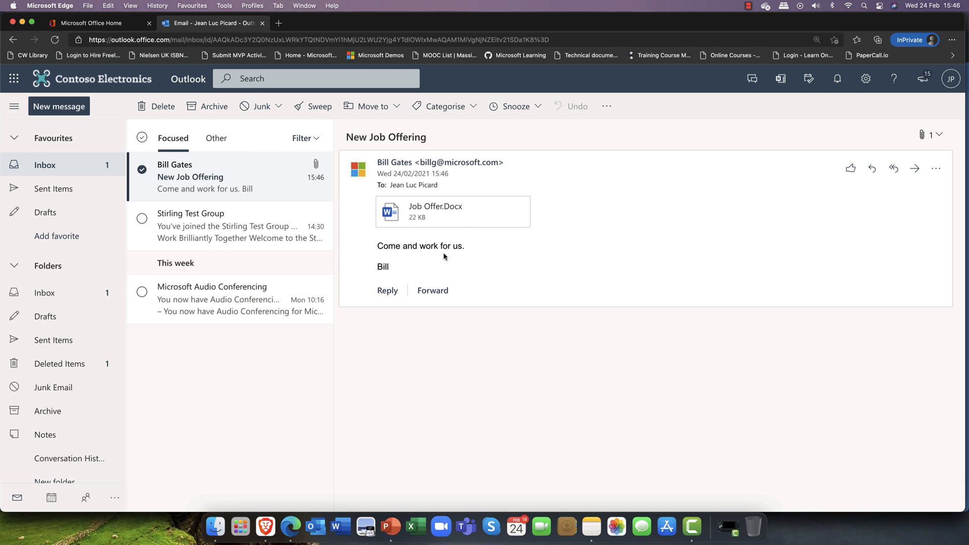
{"action": "double_click", "coordinate": [185, 169]}
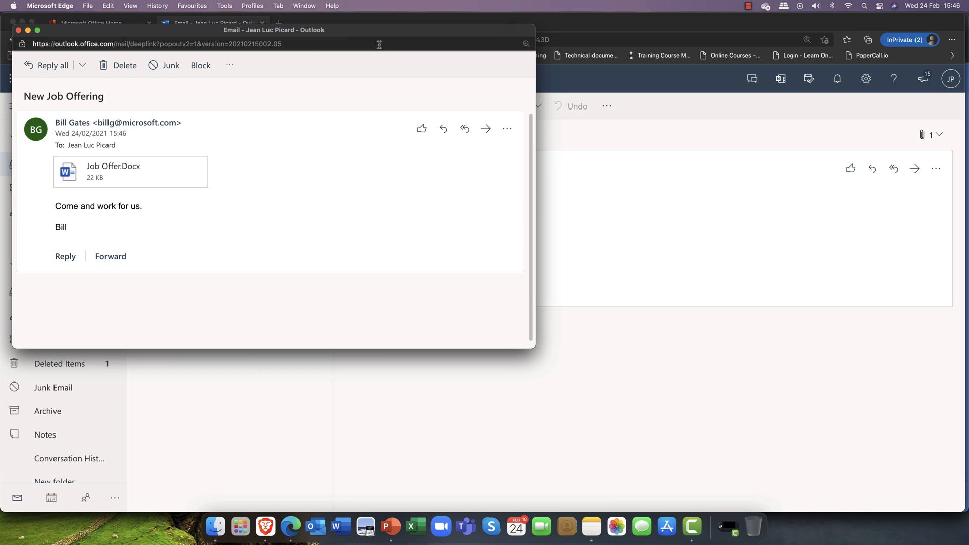
{"action": "left_click_drag", "start_coordinate": [379, 44], "coordinate": [488, 88]}
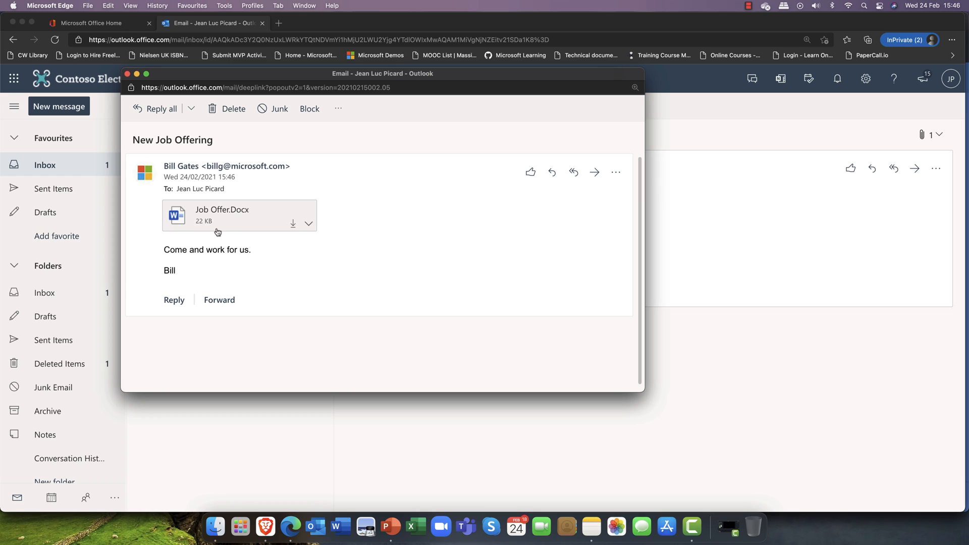
{"action": "left_click", "coordinate": [193, 220]}
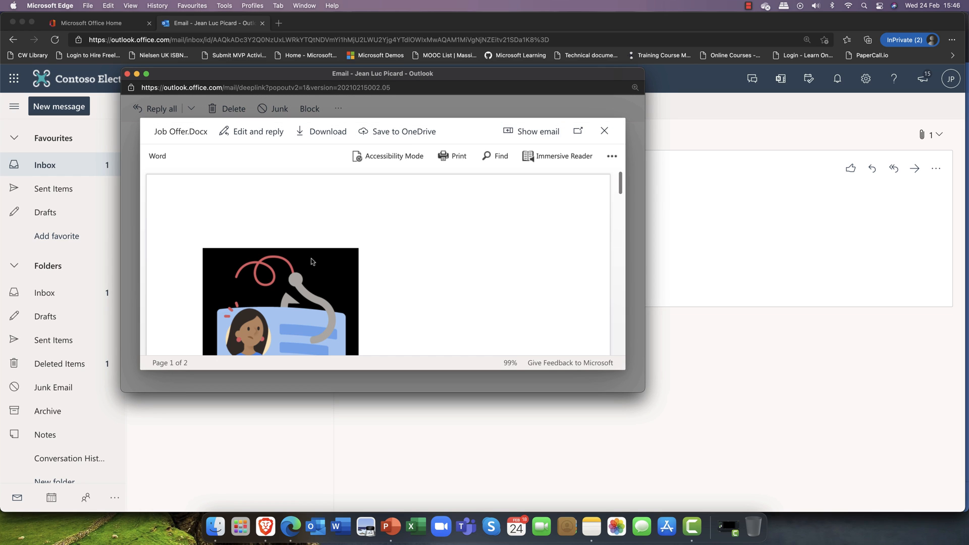
{"action": "scroll", "coordinate": [374, 270], "scroll_direction": "down", "scroll_amount": 5}
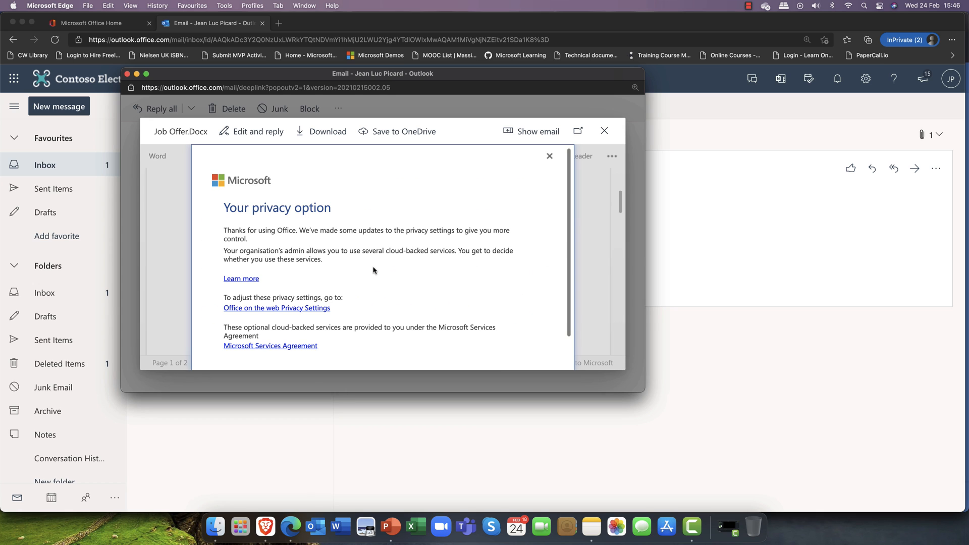
{"action": "scroll", "coordinate": [382, 271], "scroll_direction": "down", "scroll_amount": 2}
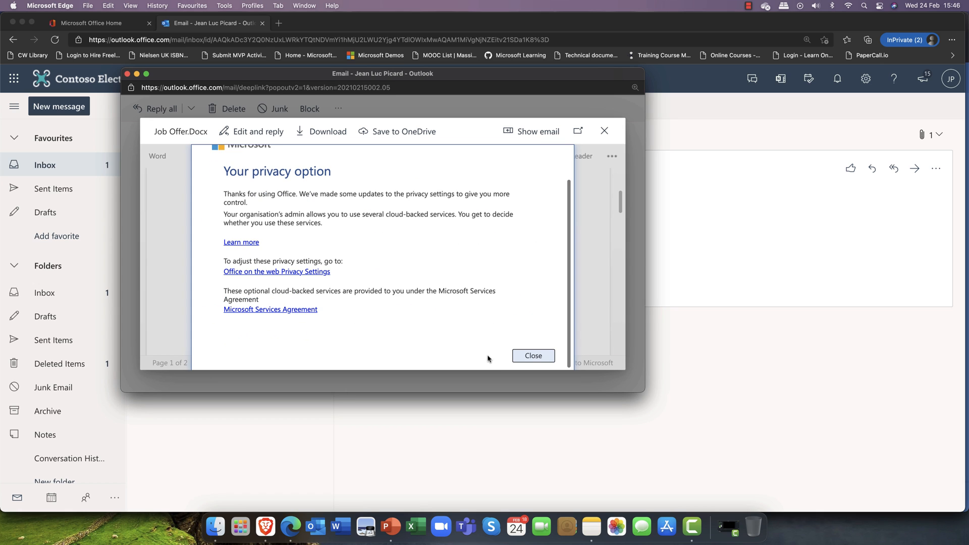
{"action": "left_click", "coordinate": [535, 355]}
{"action": "scroll", "coordinate": [477, 337], "scroll_direction": "down", "scroll_amount": 5}
{"action": "scroll", "coordinate": [473, 328], "scroll_direction": "up", "scroll_amount": 3}
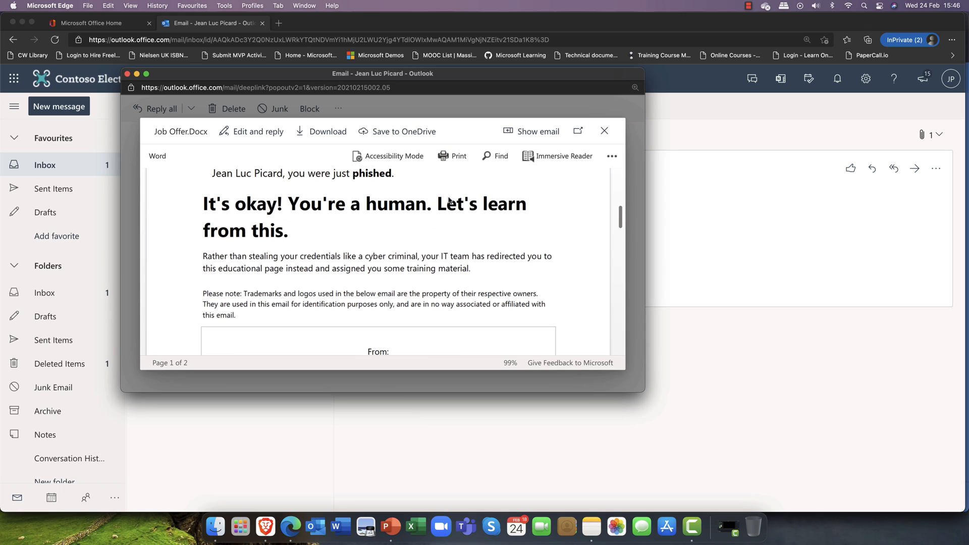
{"action": "double_click", "coordinate": [383, 75]}
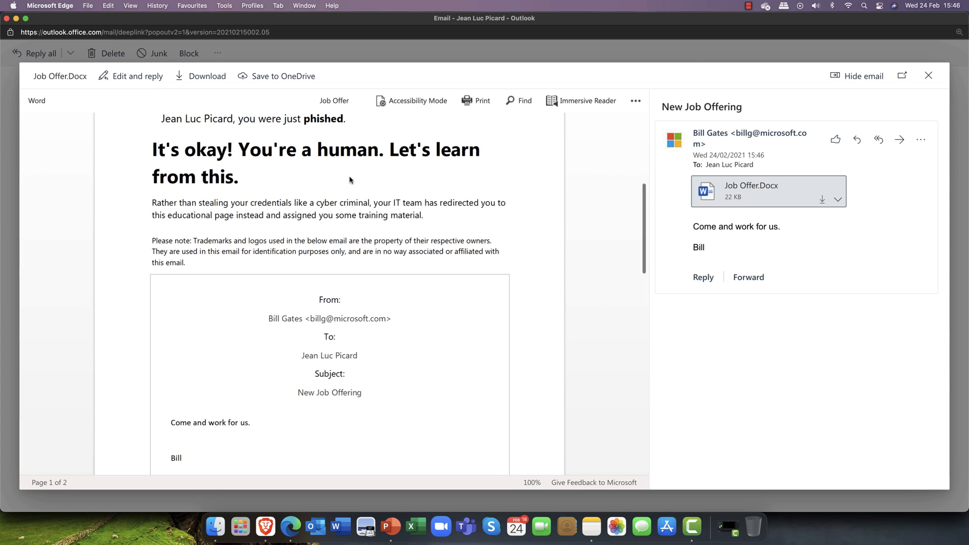
{"action": "scroll", "coordinate": [351, 180], "scroll_direction": "down", "scroll_amount": 3}
{"action": "scroll", "coordinate": [454, 202], "scroll_direction": "up", "scroll_amount": 4}
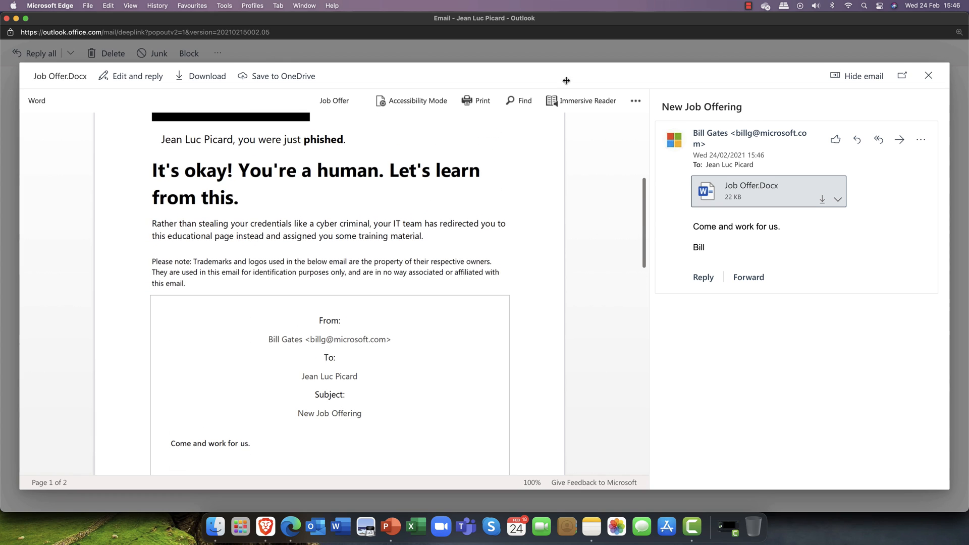
{"action": "left_click", "coordinate": [928, 75]}
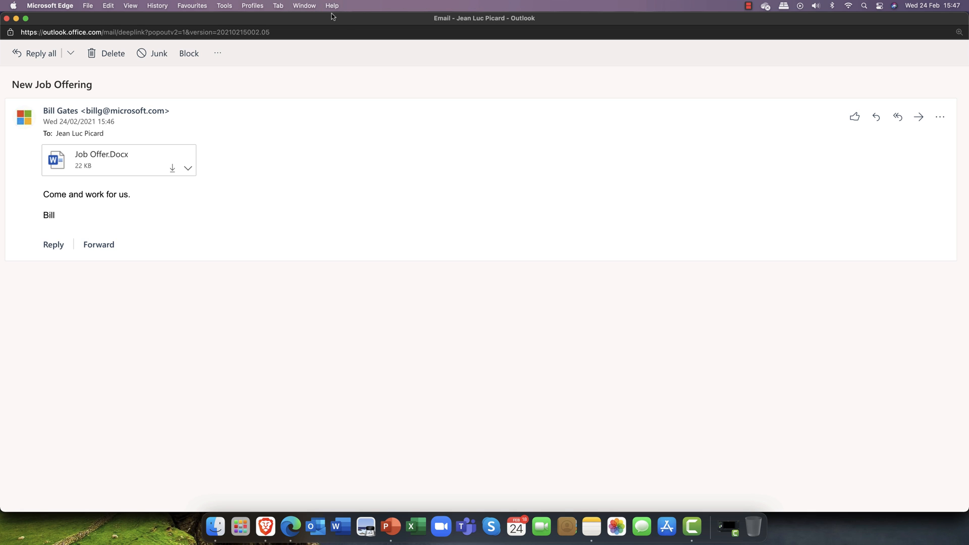
{"action": "left_click_drag", "start_coordinate": [350, 20], "coordinate": [351, 21]}
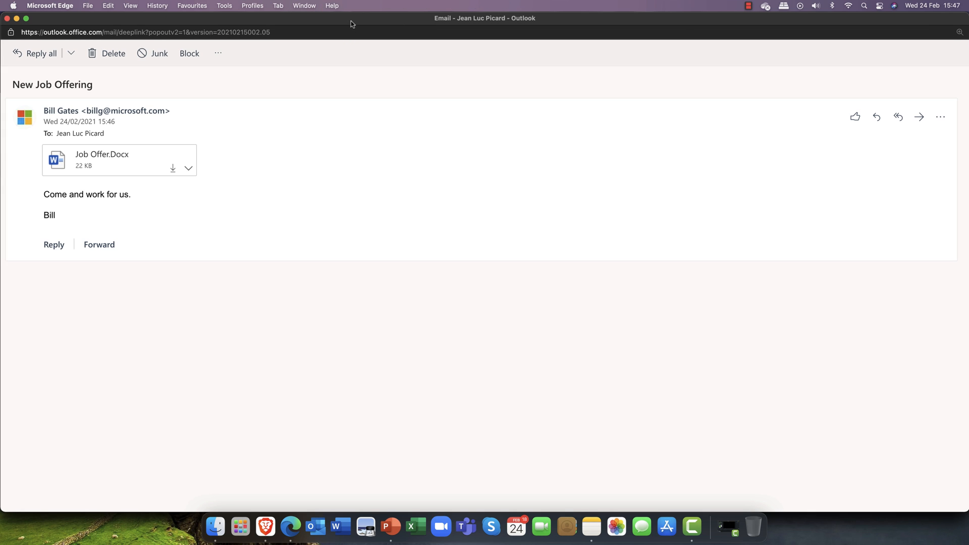
{"action": "double_click", "coordinate": [351, 21]}
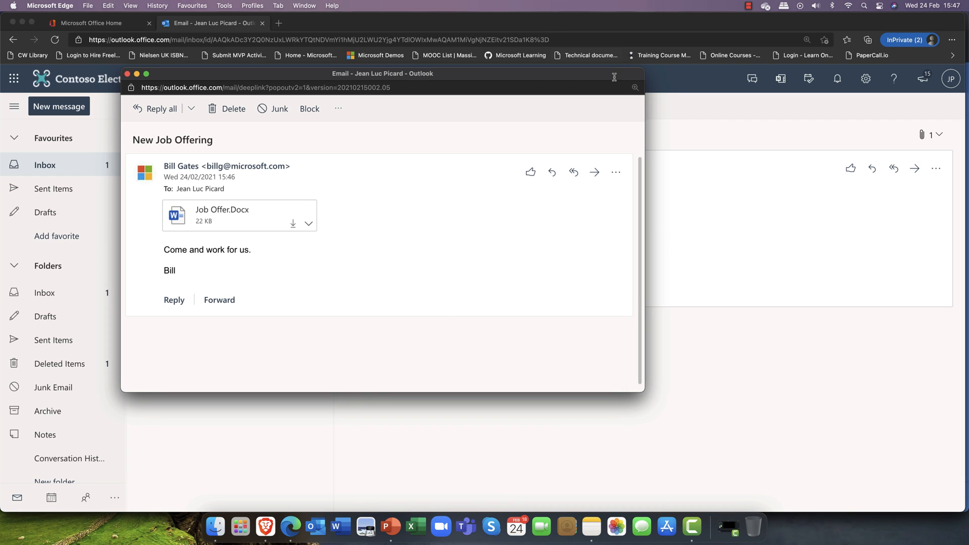
Close the pop-out phishing email and return to Edge's Attack simulation training window
{"action": "left_click", "coordinate": [128, 74]}
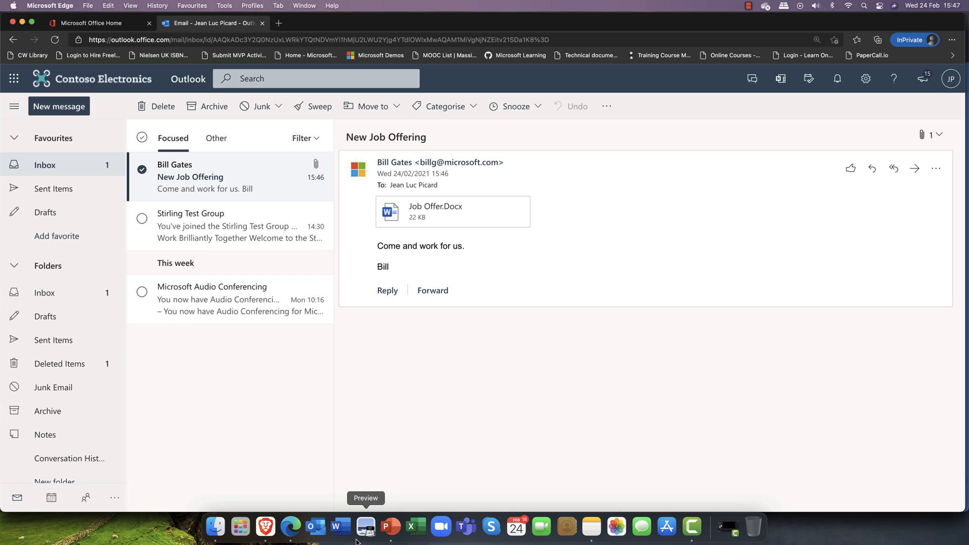
{"action": "right_click", "coordinate": [297, 535]}
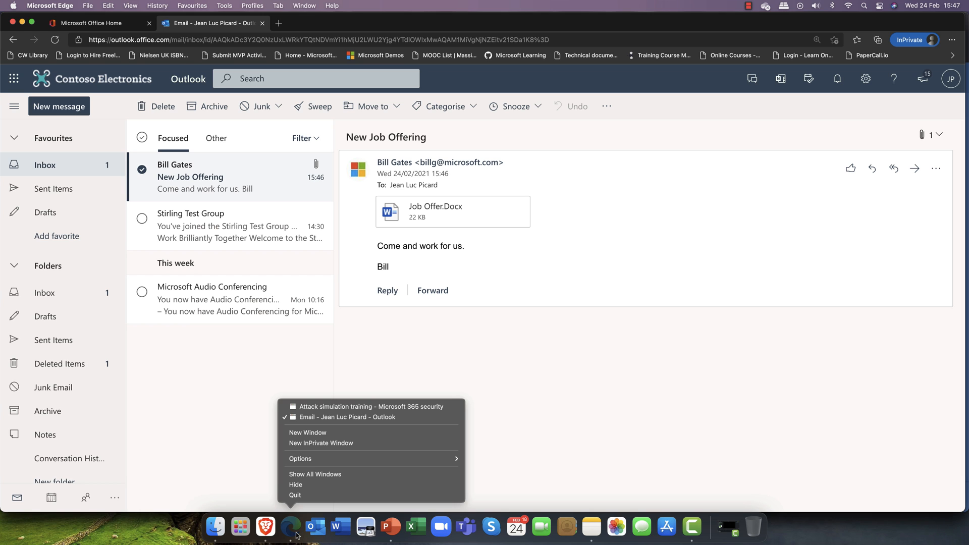
{"action": "left_click", "coordinate": [336, 406]}
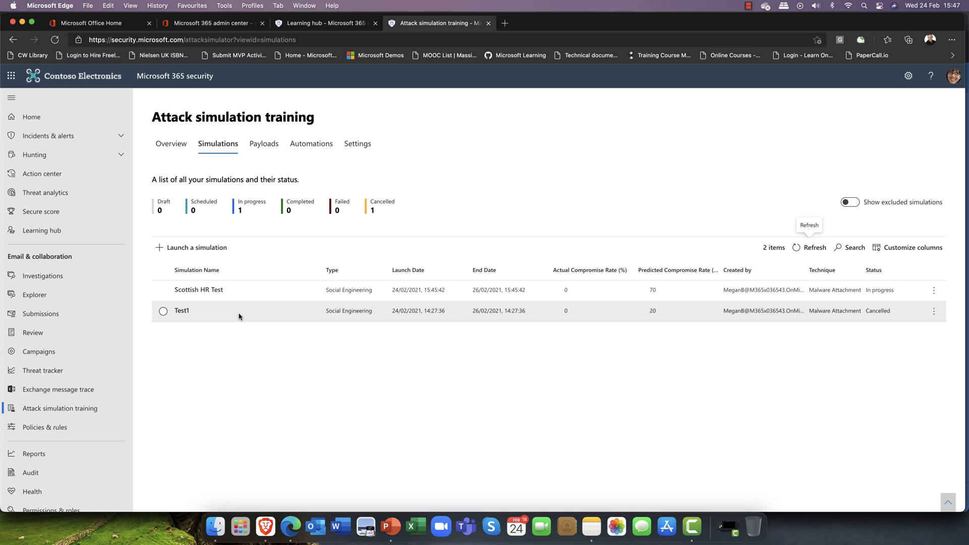
Show the Attack simulation training Overview and read the compromise rate and repeat offender chart values
{"action": "left_click", "coordinate": [161, 146]}
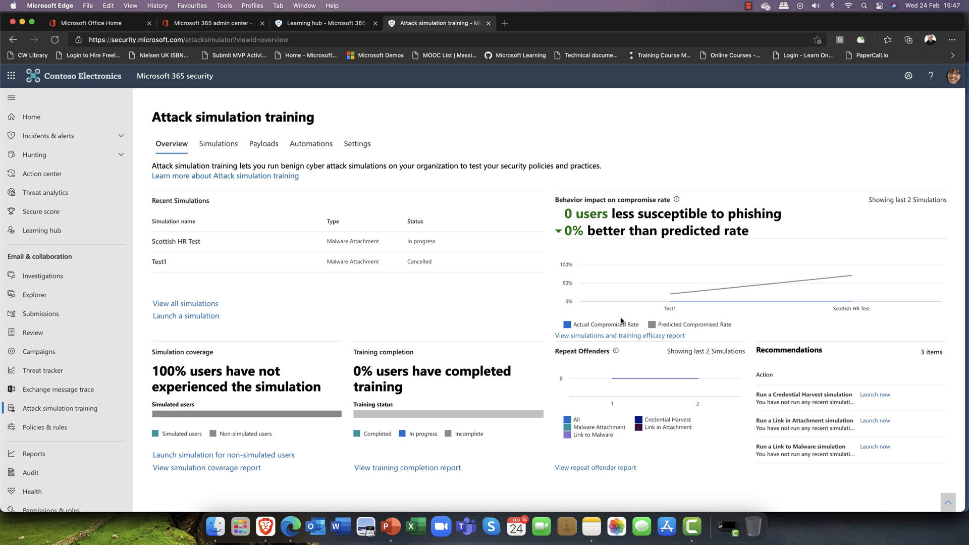
{"action": "mouse_move", "coordinate": [853, 281]}
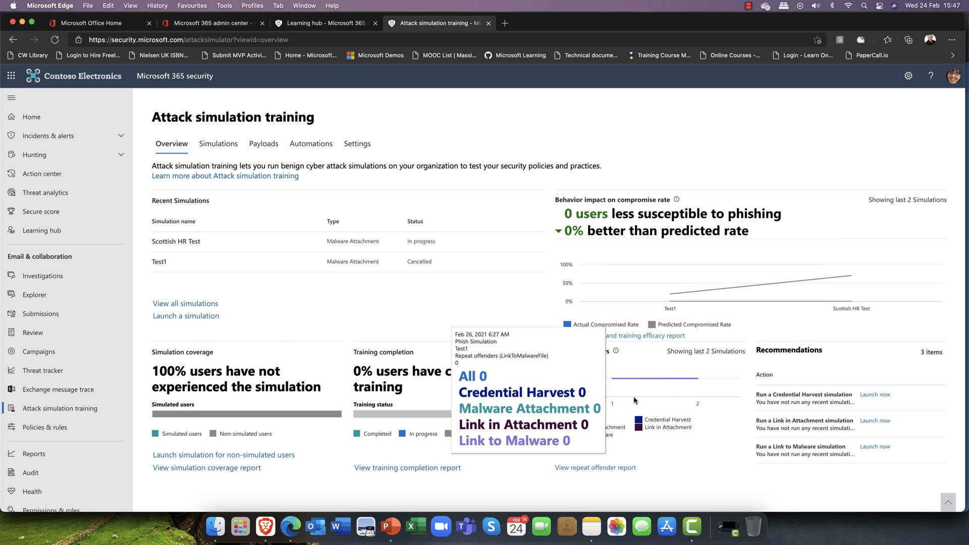
{"action": "mouse_move", "coordinate": [698, 389]}
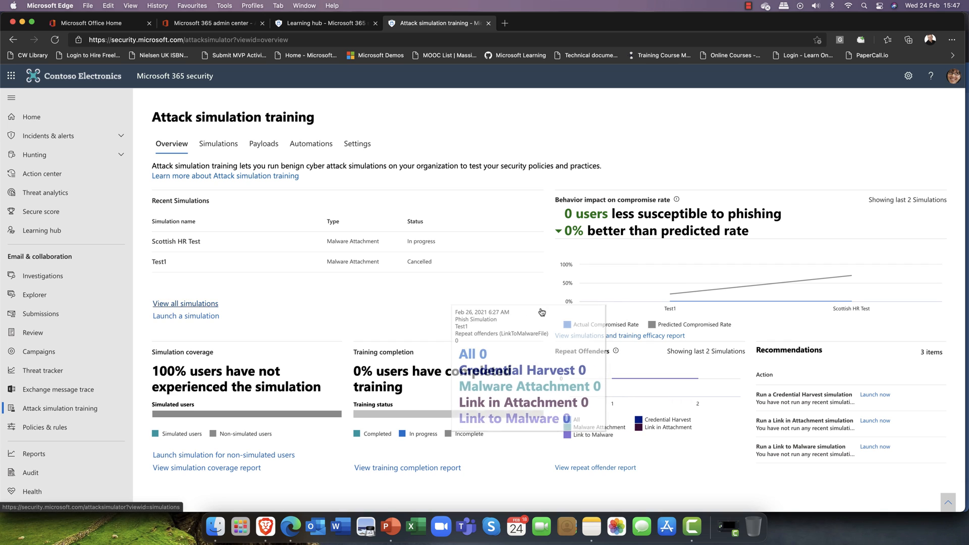
{"action": "left_click", "coordinate": [218, 144]}
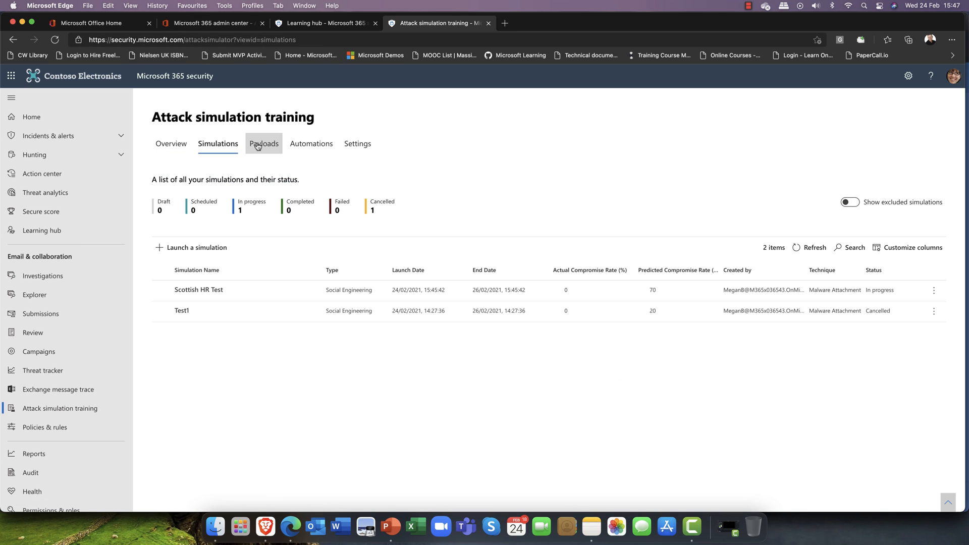
{"action": "left_click", "coordinate": [257, 146]}
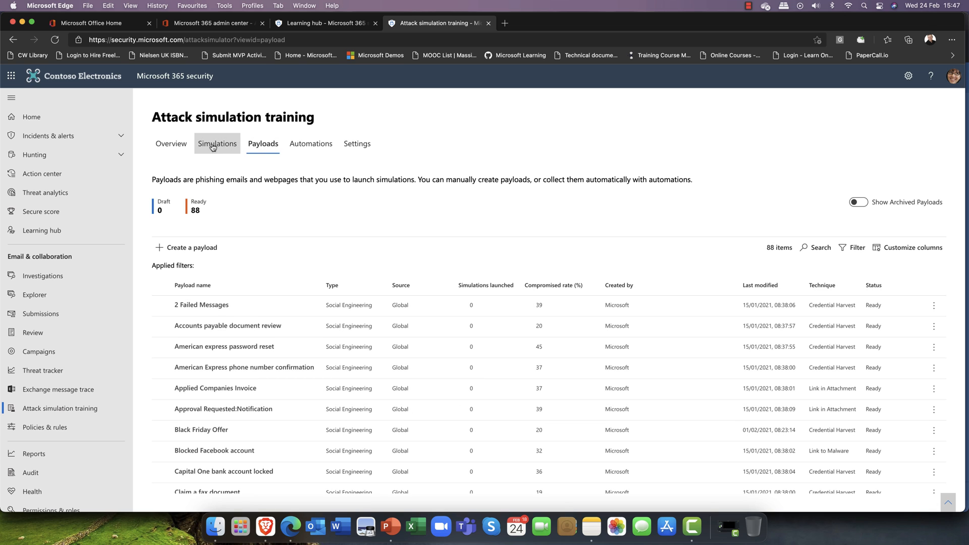
{"action": "left_click", "coordinate": [179, 146]}
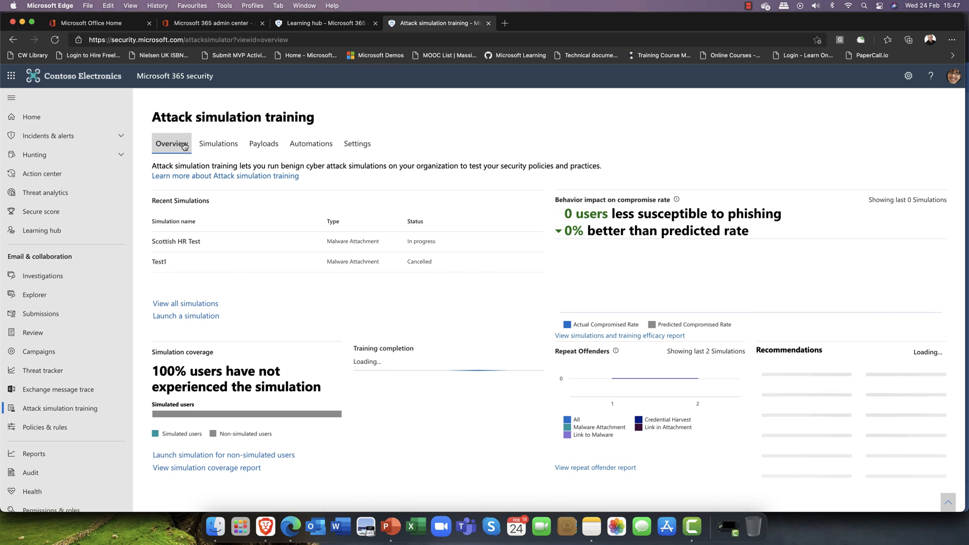